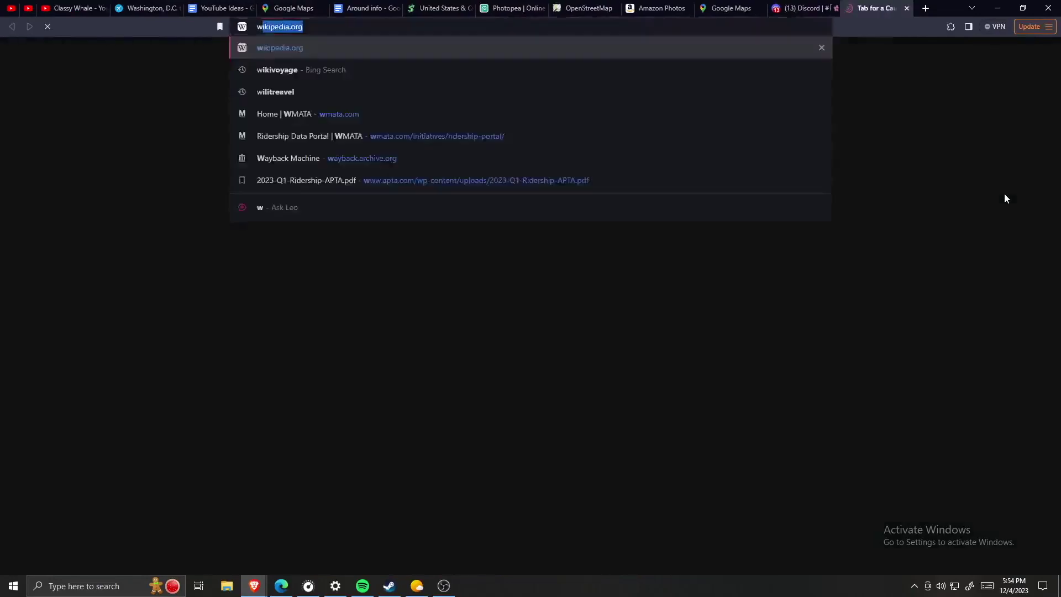
Open the WMATA home page at wmata.com
key(Down)
key(Down)
key(Down)
key(Down)
key(Down)
key(Return)
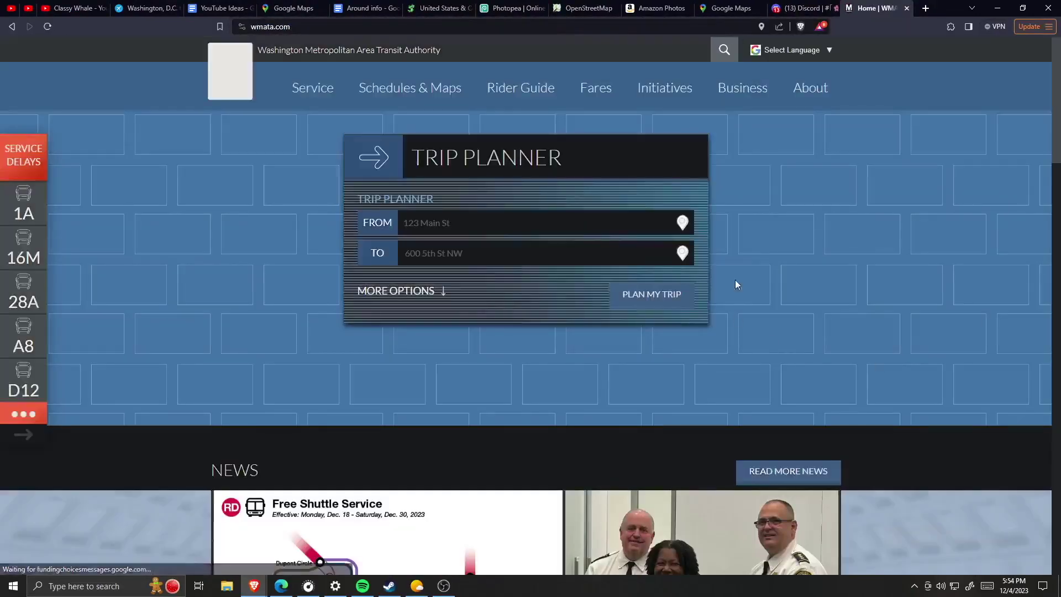
Go to the Open Data Hub among the WMATA initiatives and open its ridership data portal
mouse_move(686, 75)
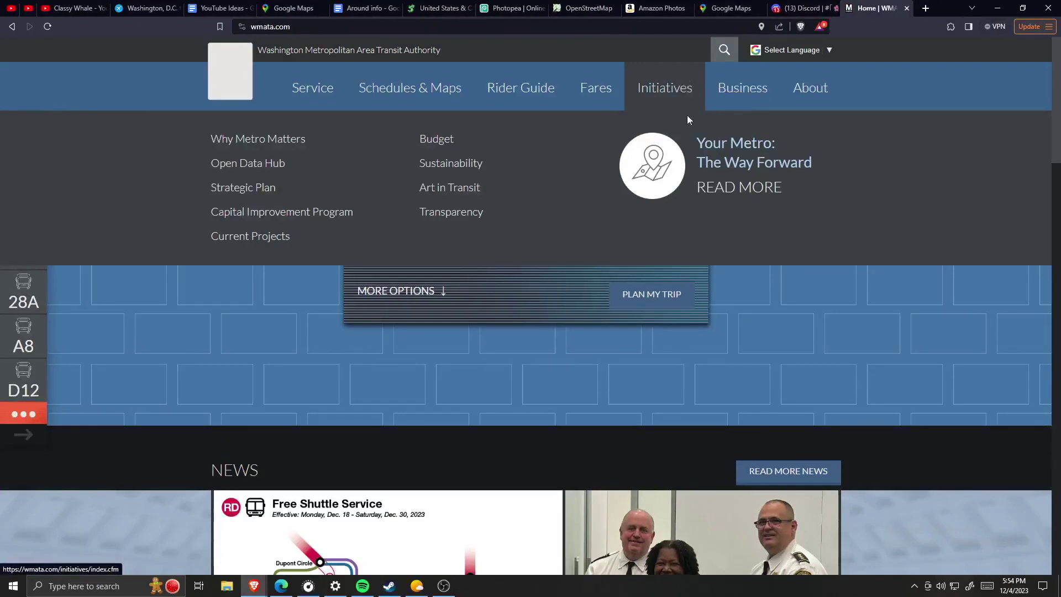
click(246, 163)
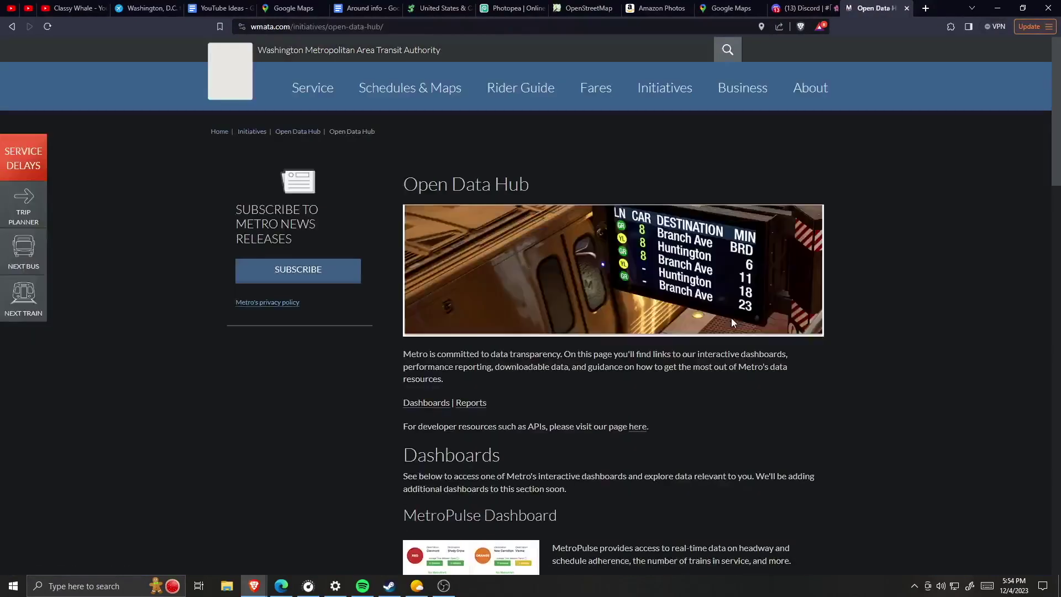
scroll(907, 277, down, 4)
scroll(875, 281, down, 5)
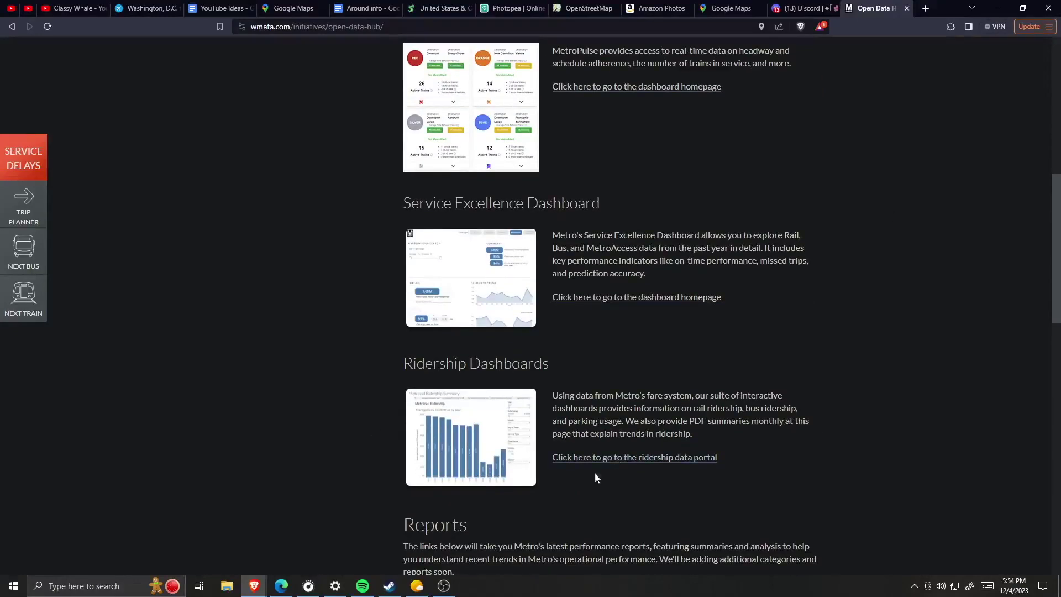
click(612, 456)
Look over the Ridership Data Portal's rail ridership, bus ridership and Metro parking usage sections
scroll(866, 345, down, 5)
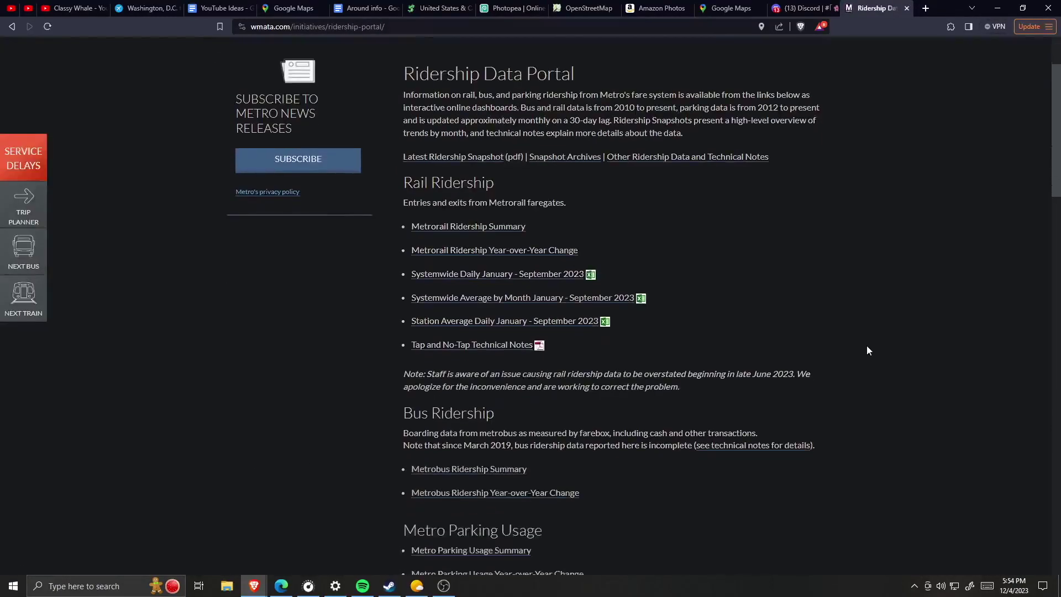
scroll(782, 241, up, 4)
scroll(582, 310, down, 1)
scroll(703, 282, down, 1)
scroll(702, 284, down, 1)
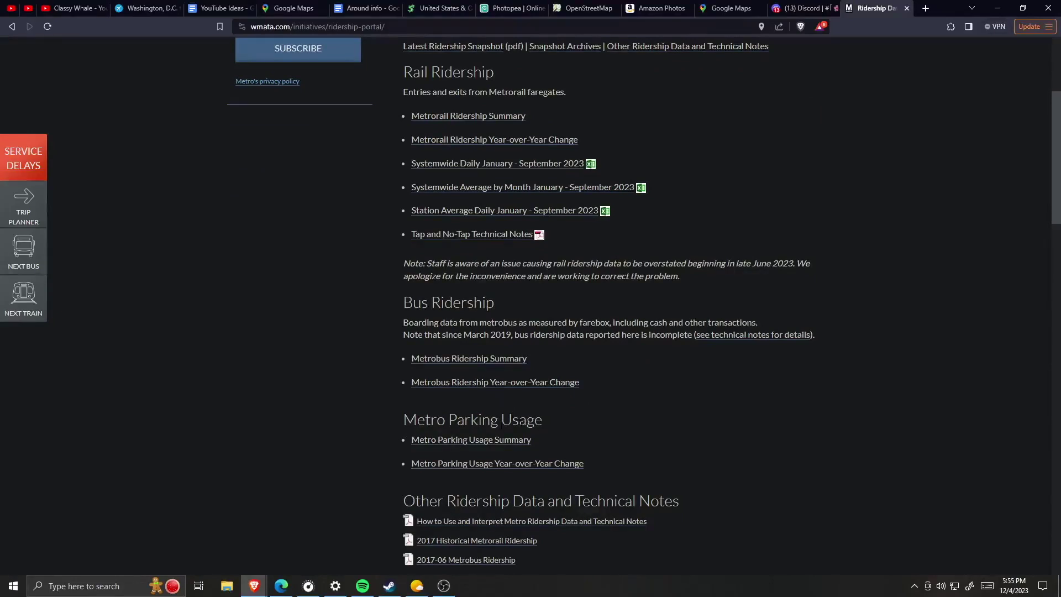
drag(449, 420, 571, 426)
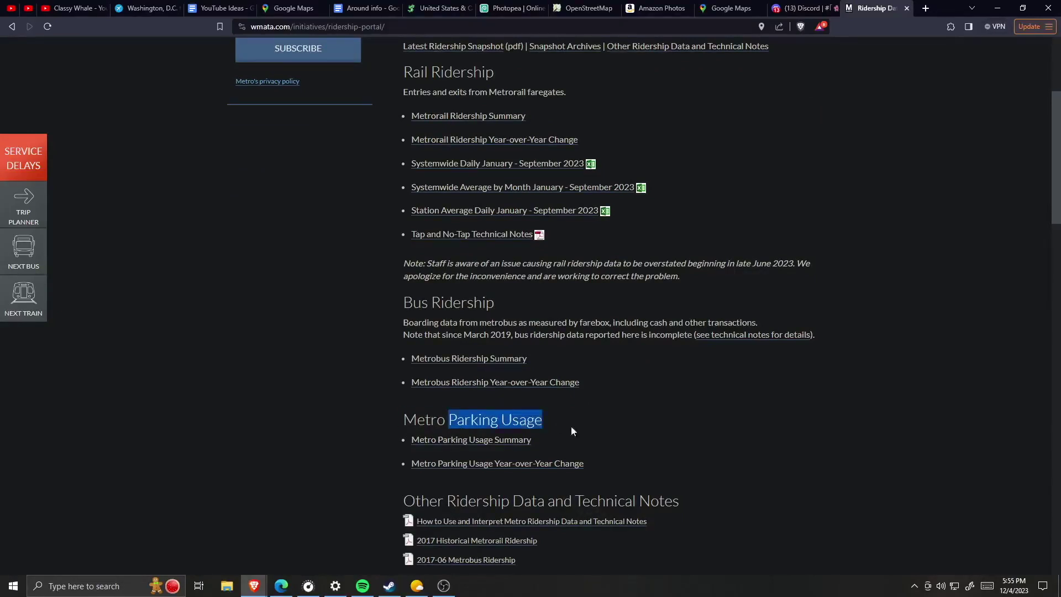
click(645, 414)
scroll(863, 427, up, 4)
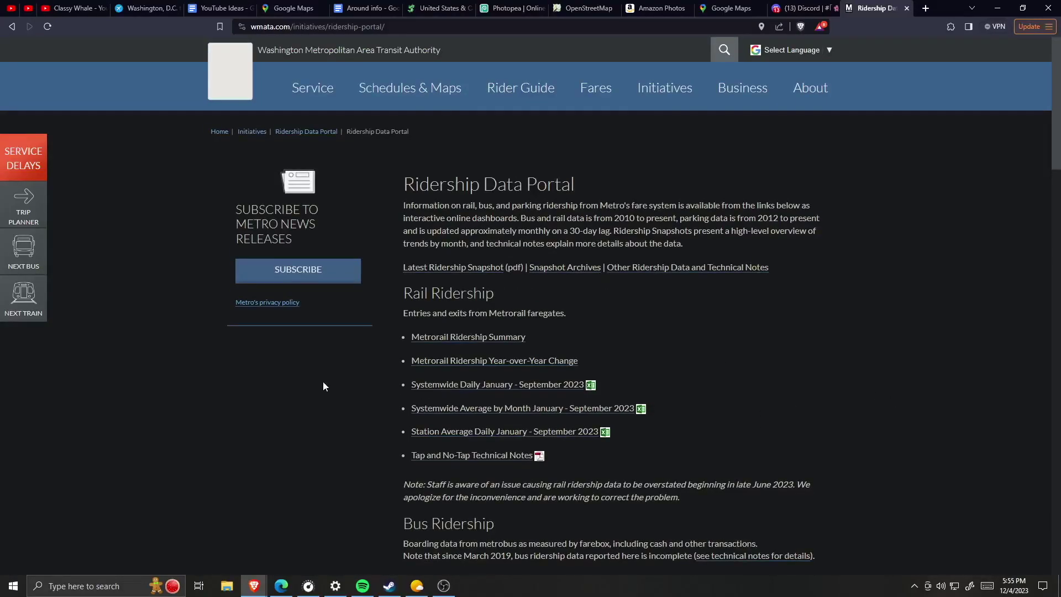
Open the Metrorail Ridership Summary in a new browser tab and bring its yearly entries chart into view
middle_click(467, 338)
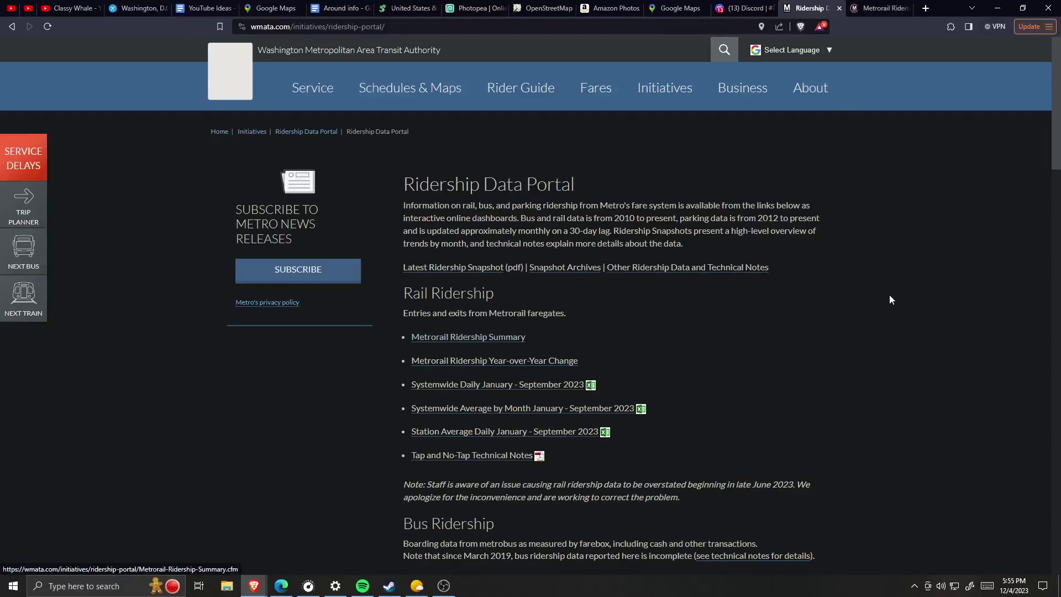
click(879, 8)
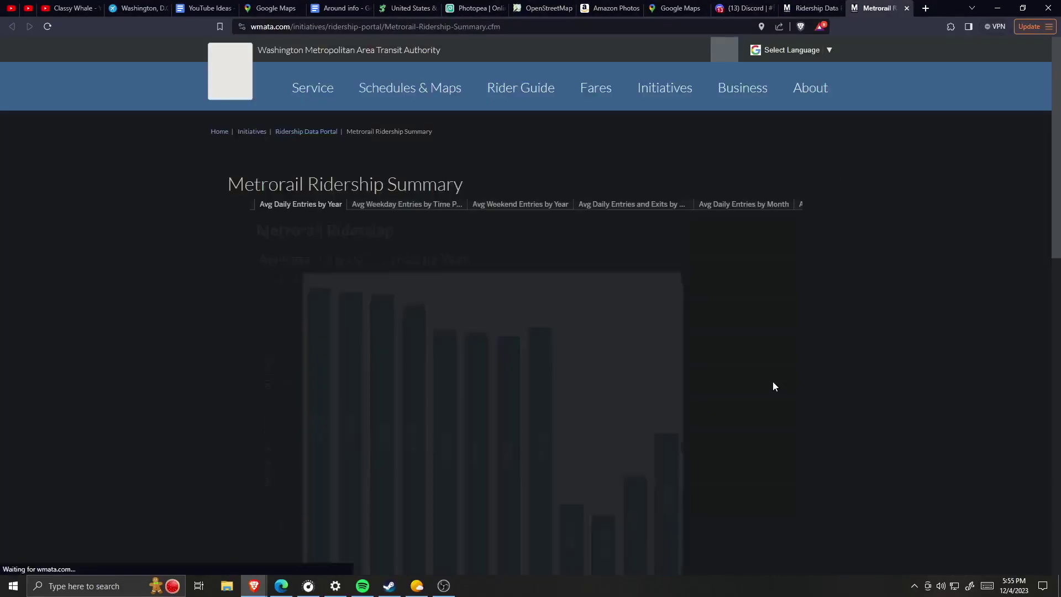
scroll(891, 335, down, 2)
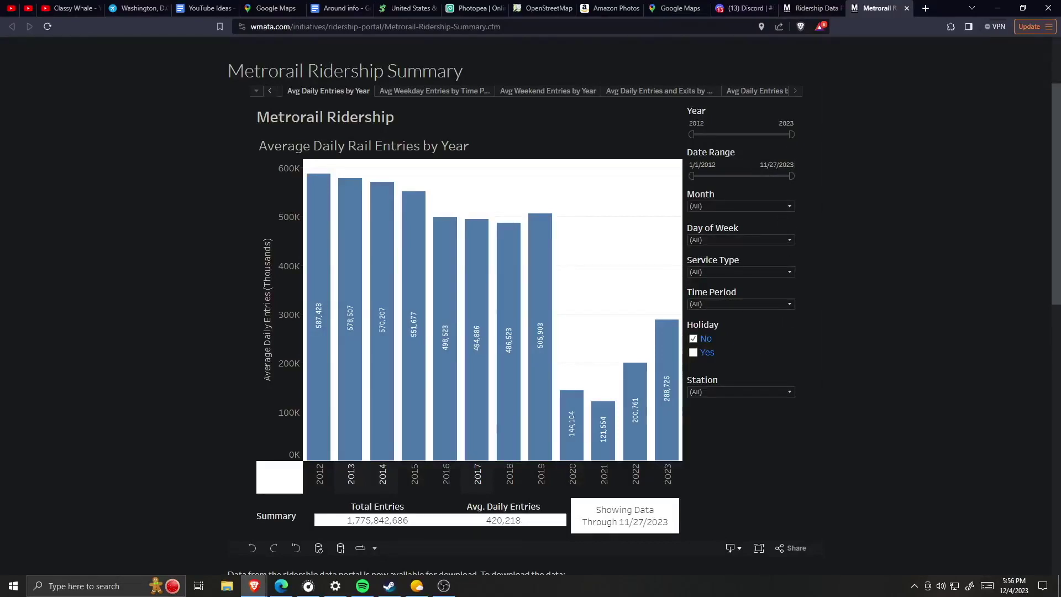
Compare the dashboard's latest data date with today's date in the system calendar
click(1014, 585)
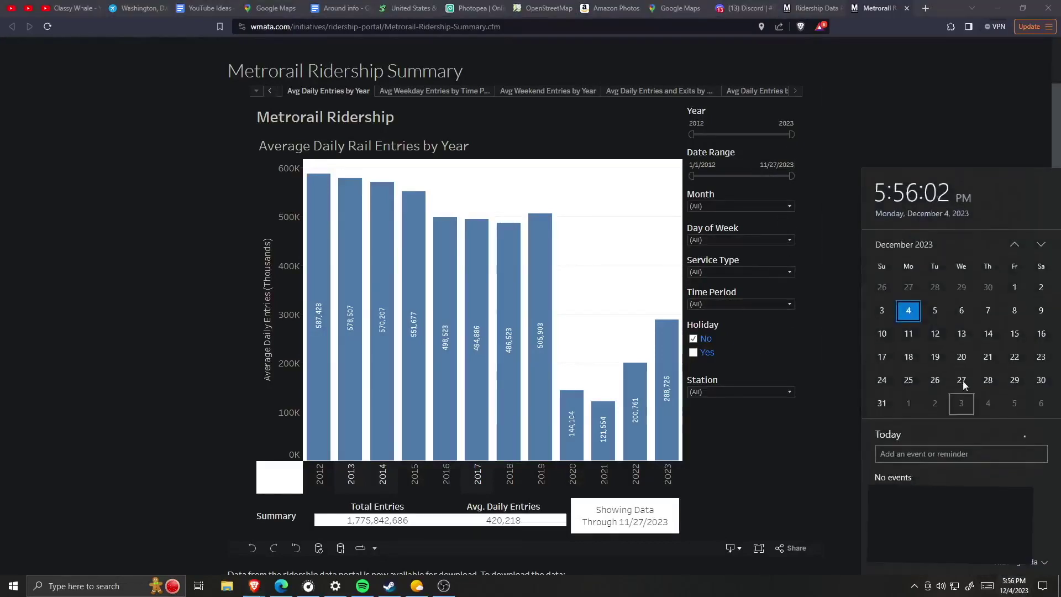
click(879, 152)
scroll(776, 366, down, 5)
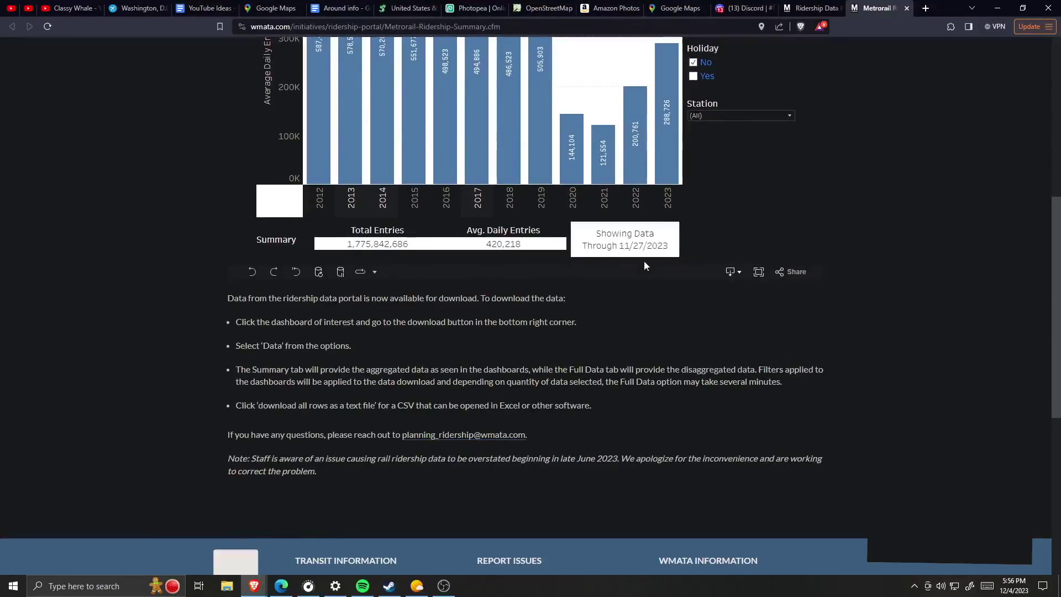
click(1014, 585)
click(848, 265)
scroll(839, 320, up, 5)
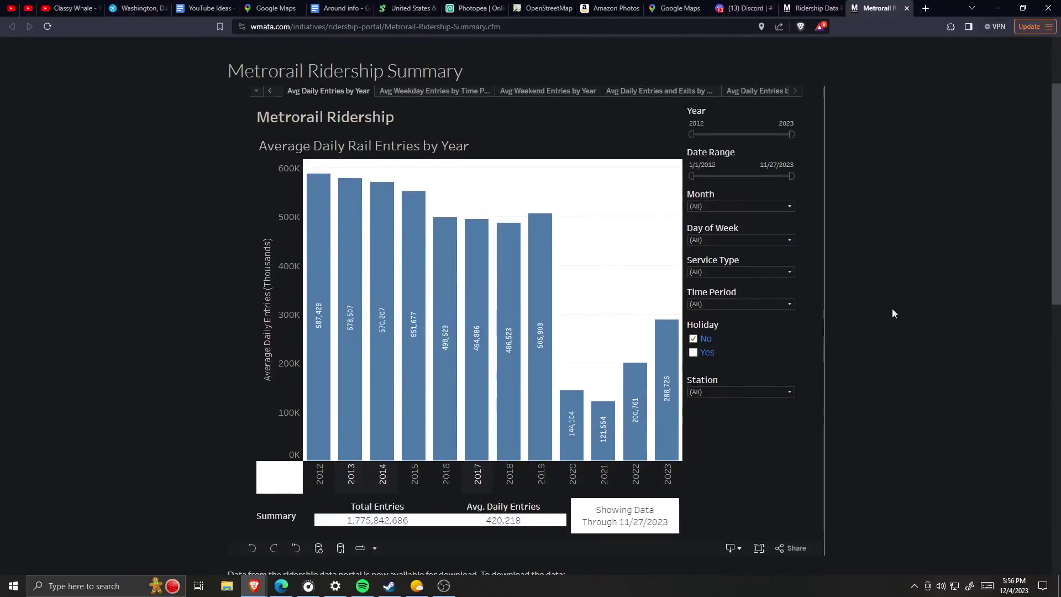
Examine the options available in the Month, Day of Week, Service Type and Time Period filters
click(757, 207)
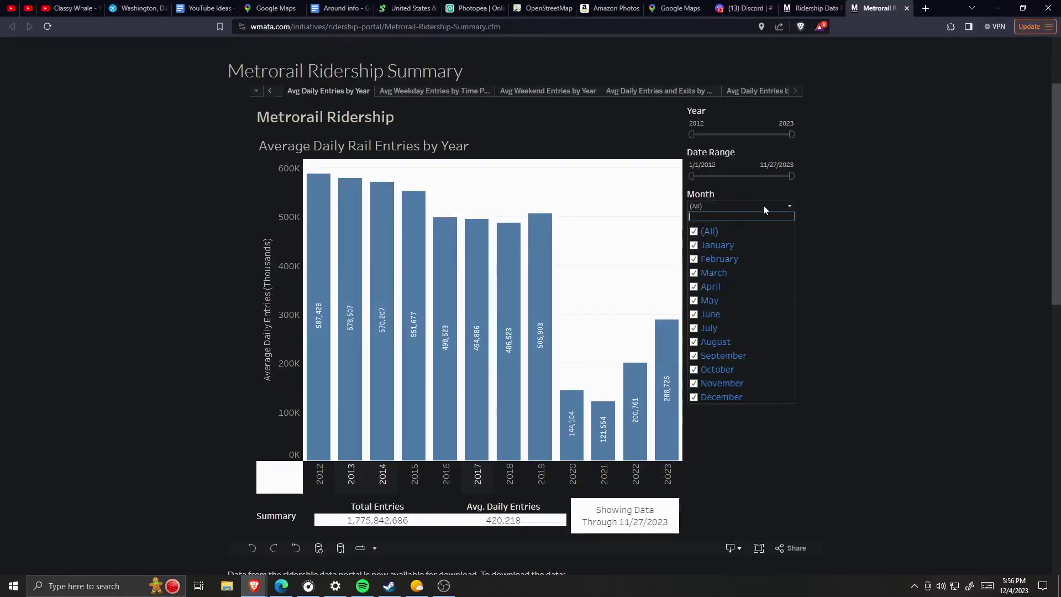
click(744, 207)
click(717, 239)
click(718, 241)
click(725, 271)
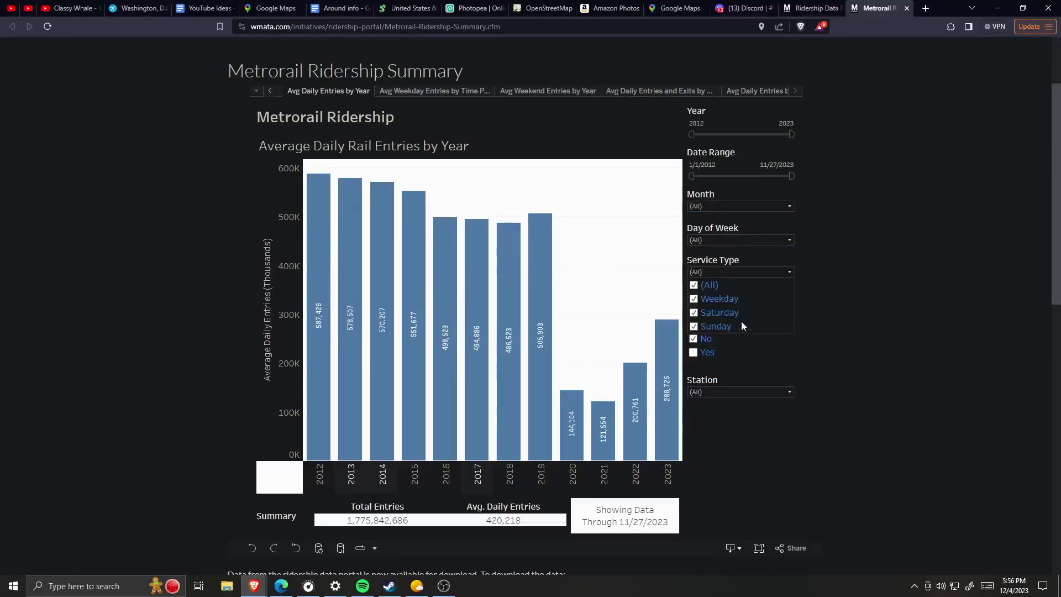
click(741, 272)
click(724, 307)
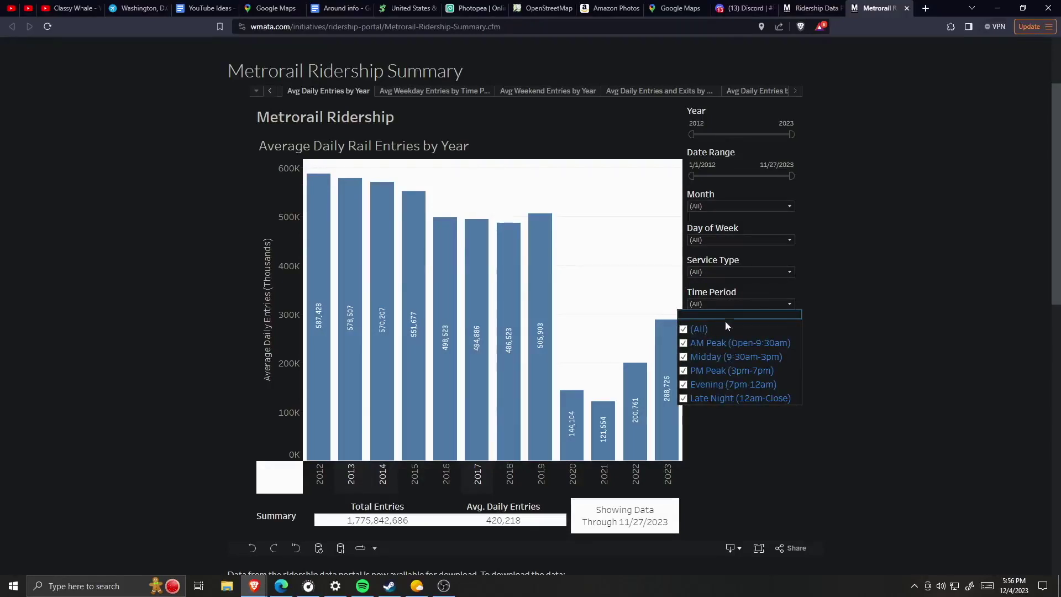
click(749, 306)
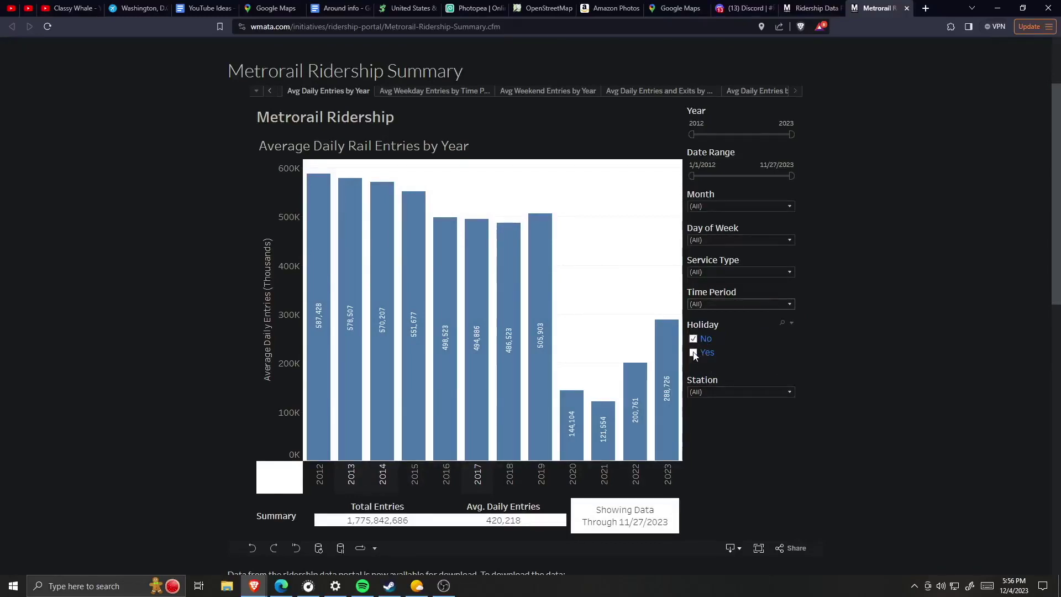
Include holidays in the Metrorail ridership chart and look through the stations offered by the Station filter
click(694, 354)
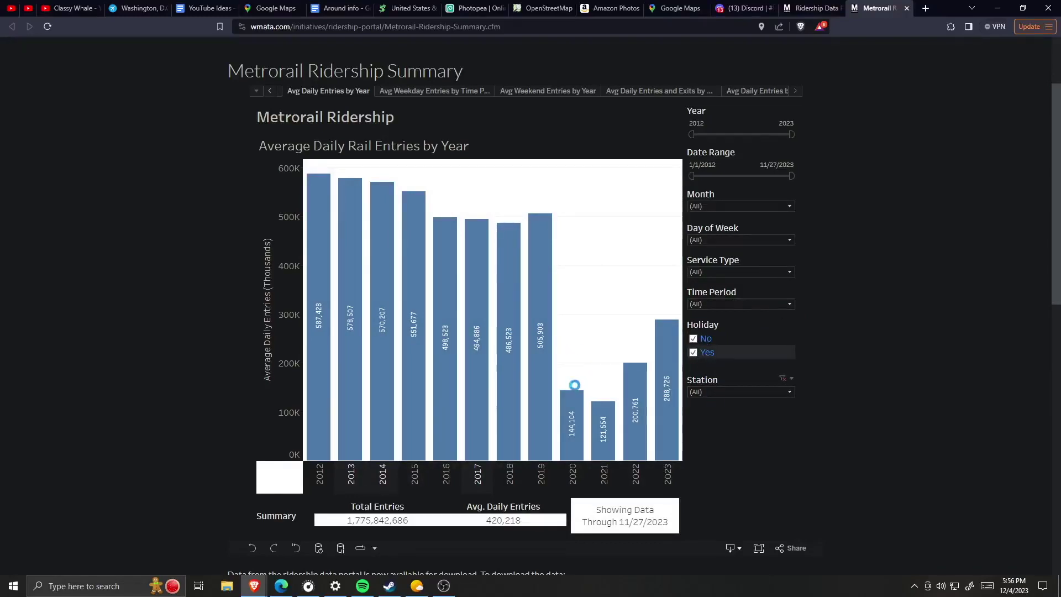
click(780, 393)
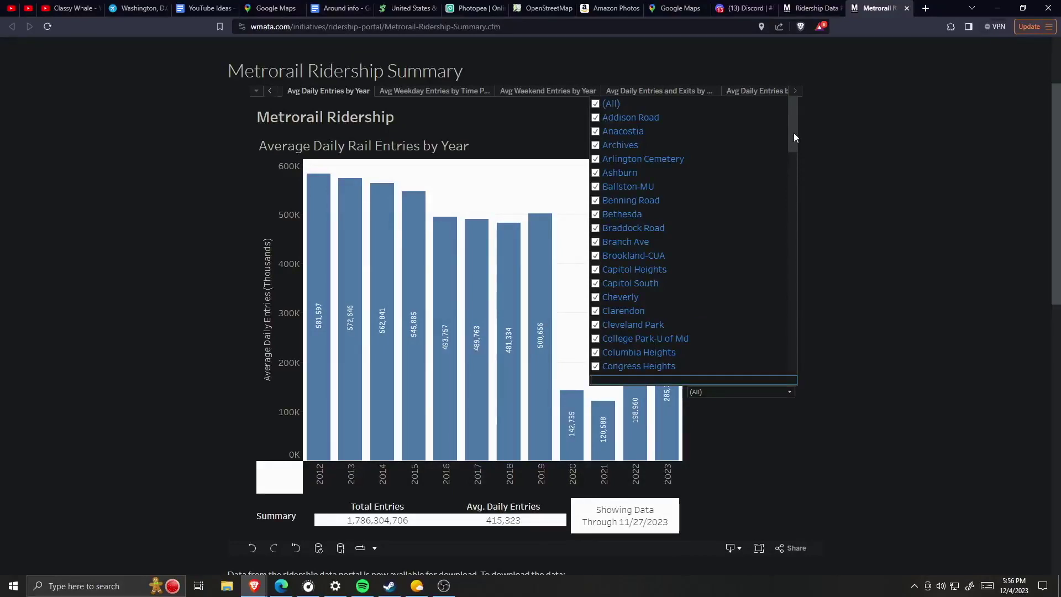
drag(794, 134, 800, 93)
click(847, 380)
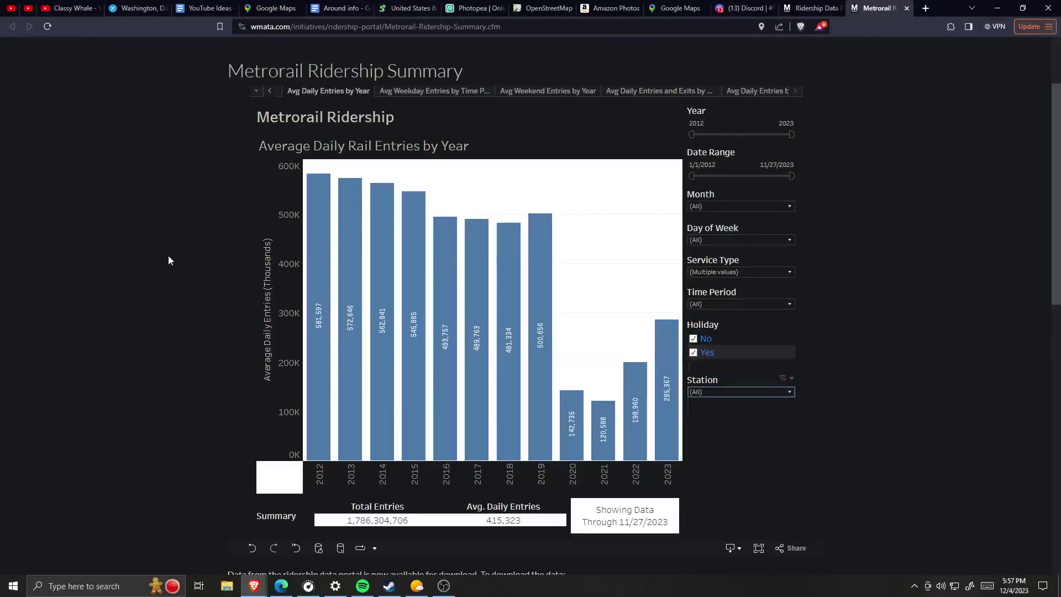
Switch the Metrorail dashboard from yearly entries to the Avg Daily Entries by Month chart
mouse_move(323, 354)
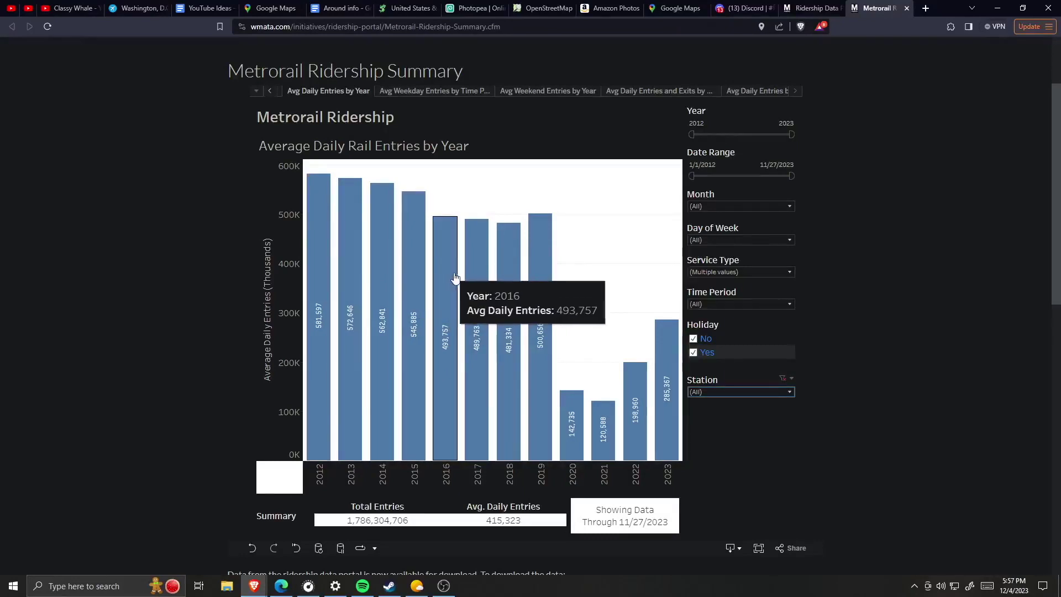
click(728, 271)
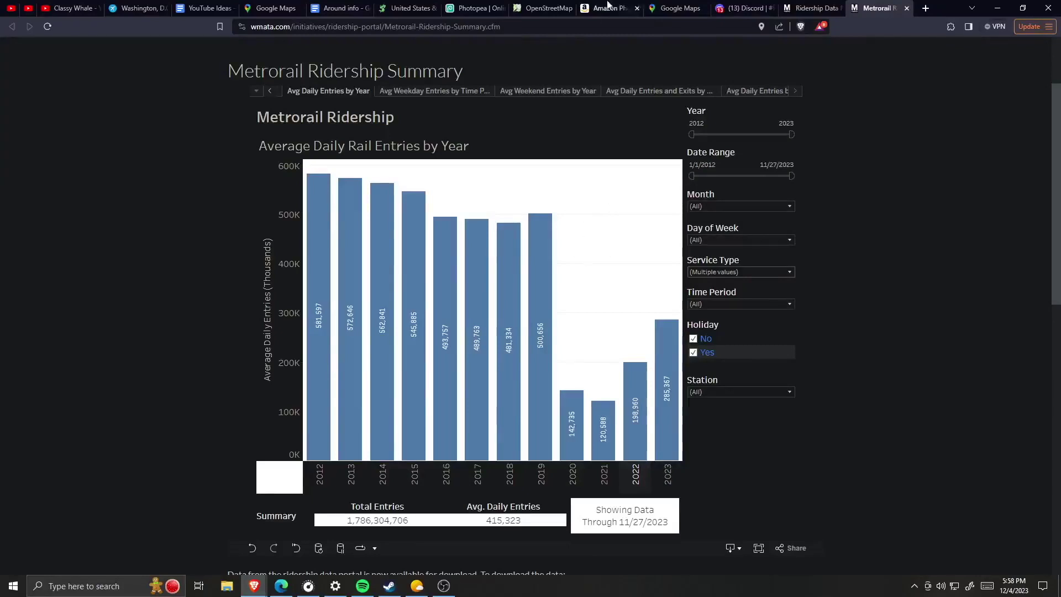
drag(255, 73, 261, 74)
click(257, 91)
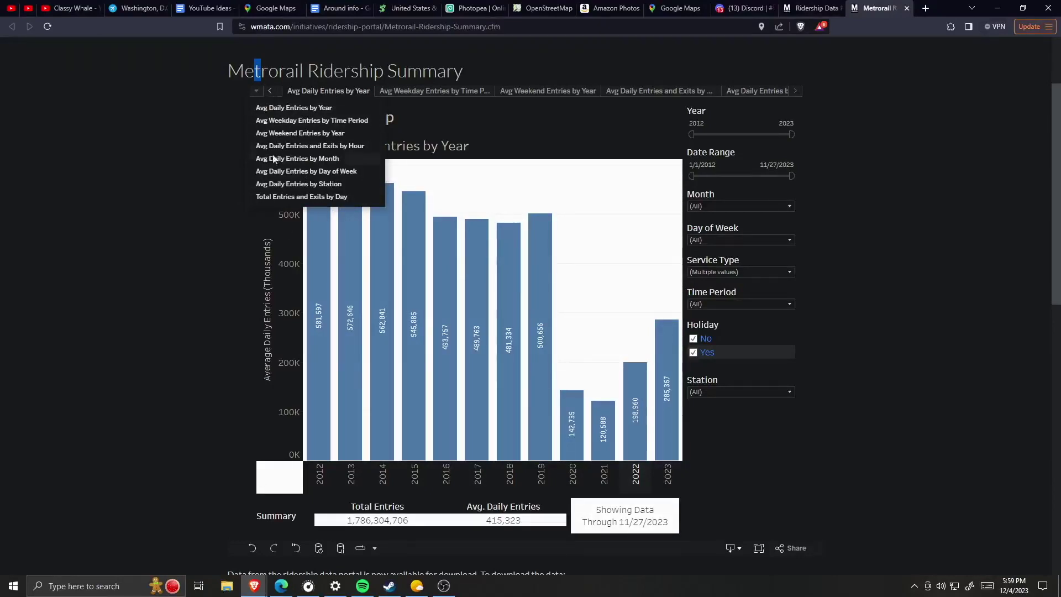
click(324, 159)
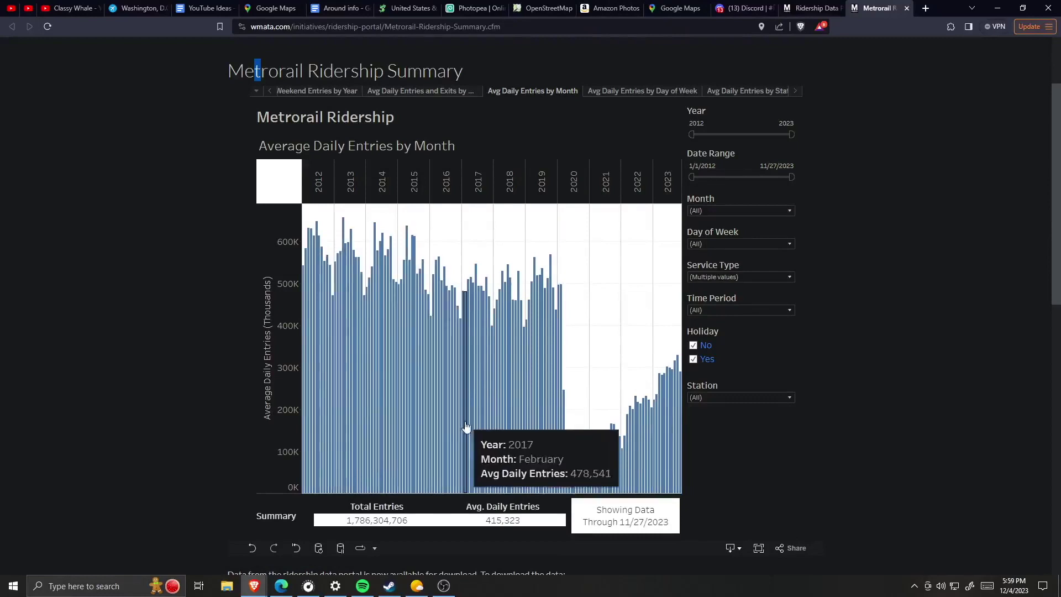
mouse_move(343, 232)
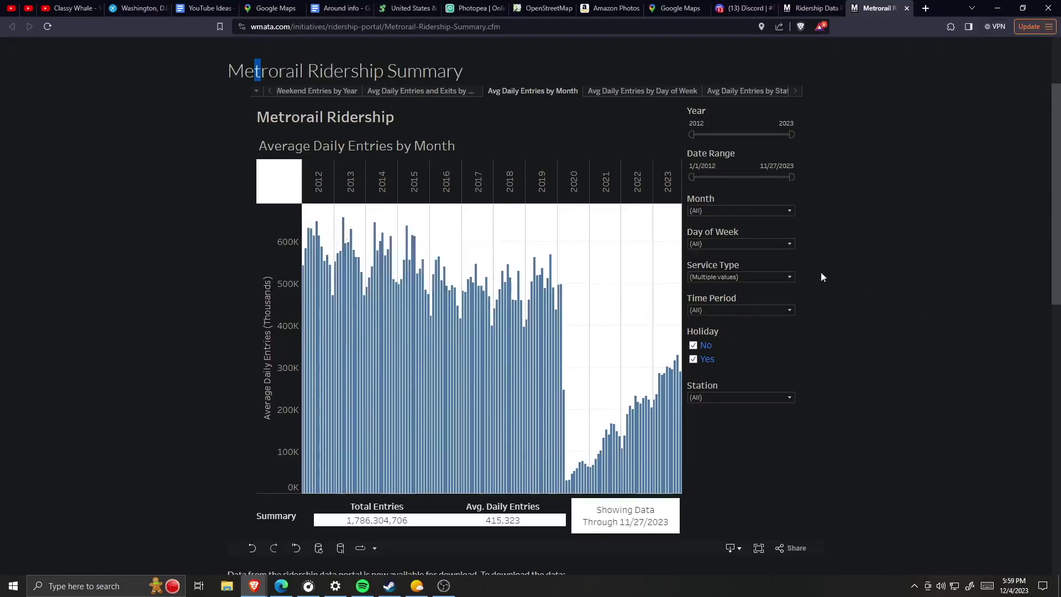
Limit the Day of Week filter to Monday, Tuesday, Wednesday, Thursday and Friday
click(733, 243)
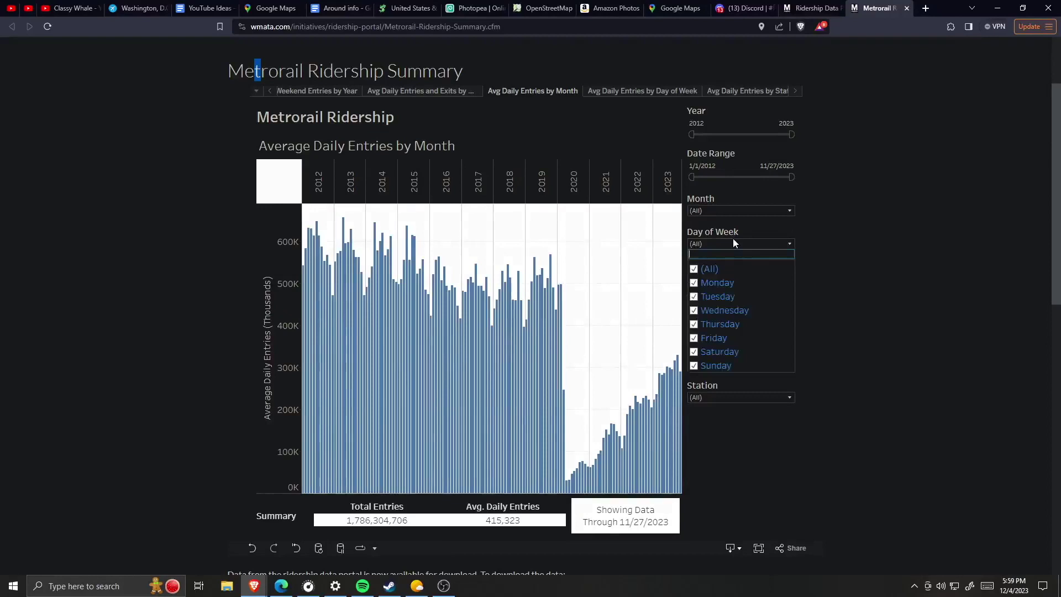
click(698, 269)
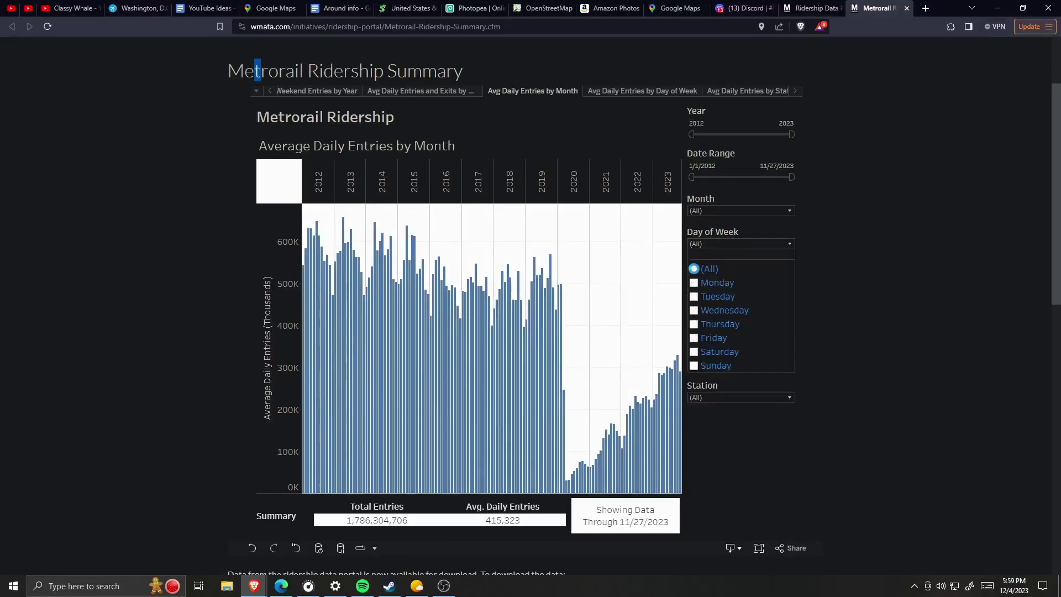
click(694, 283)
click(695, 297)
click(695, 311)
click(695, 325)
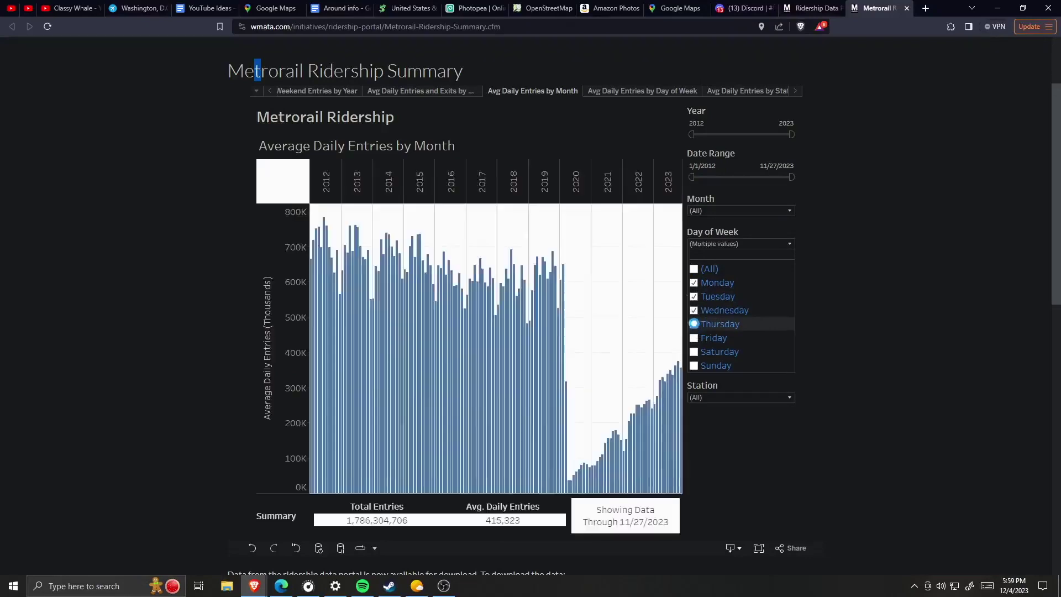
click(695, 338)
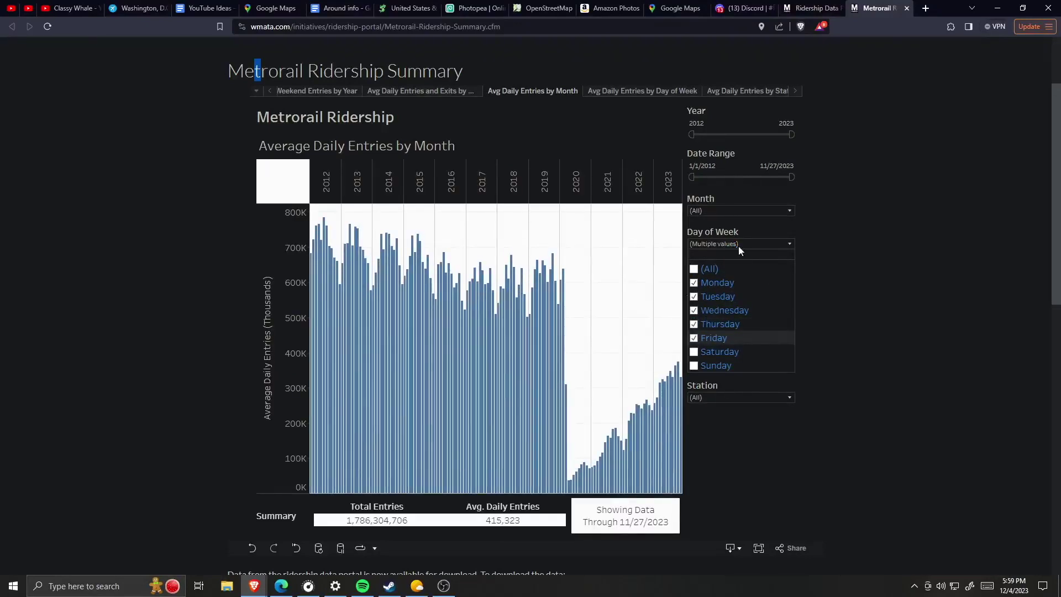
click(741, 246)
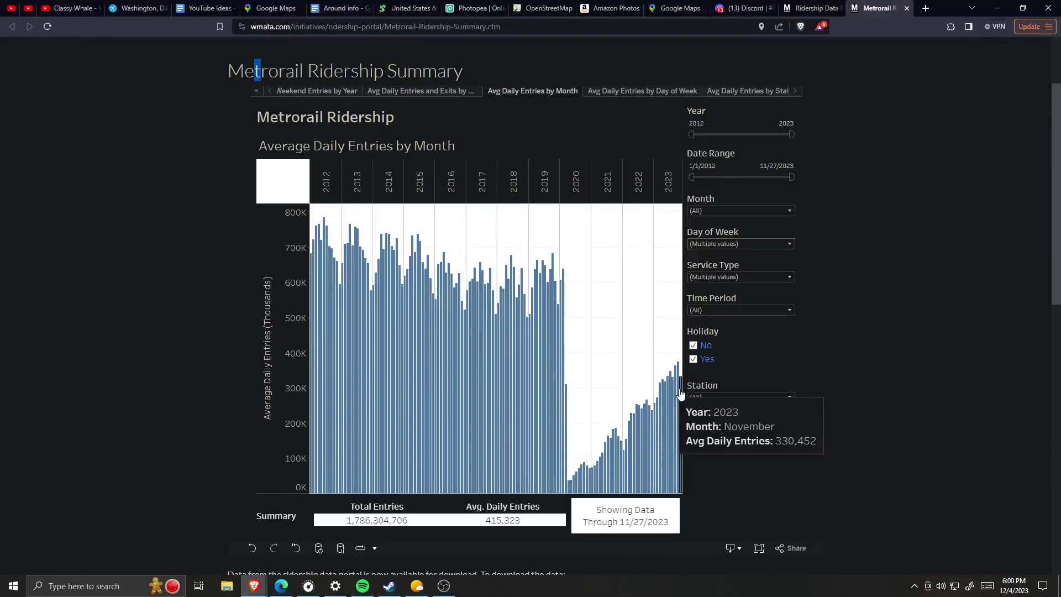
Calculate 330/2 in Windows search, multiply the result by 0.15, and return to the dashboard
key(super)
text(330)
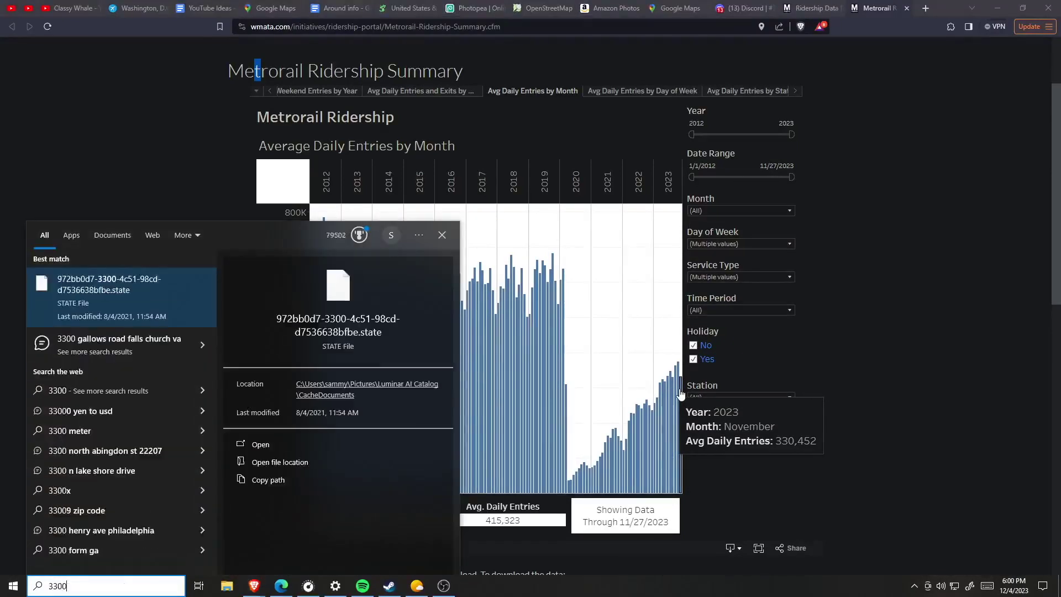
text(/2)
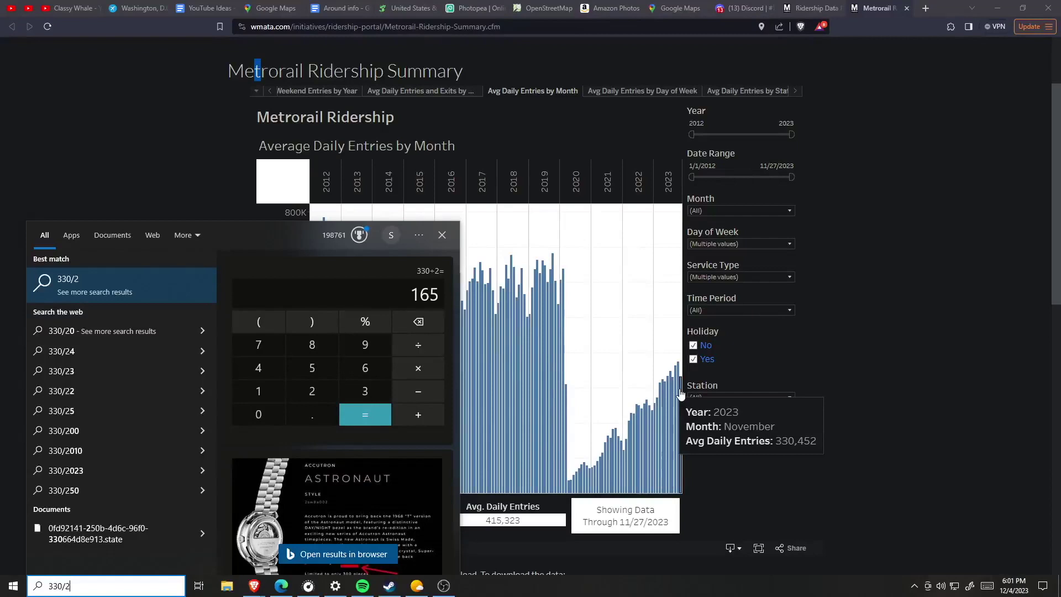
click(424, 370)
click(313, 416)
click(258, 392)
click(312, 368)
click(364, 416)
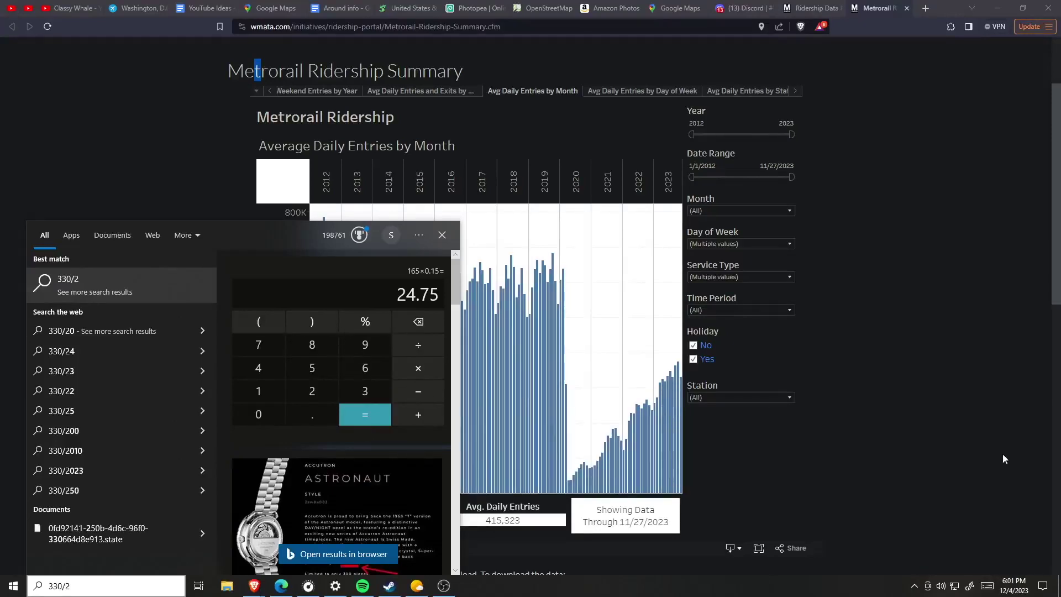
click(887, 414)
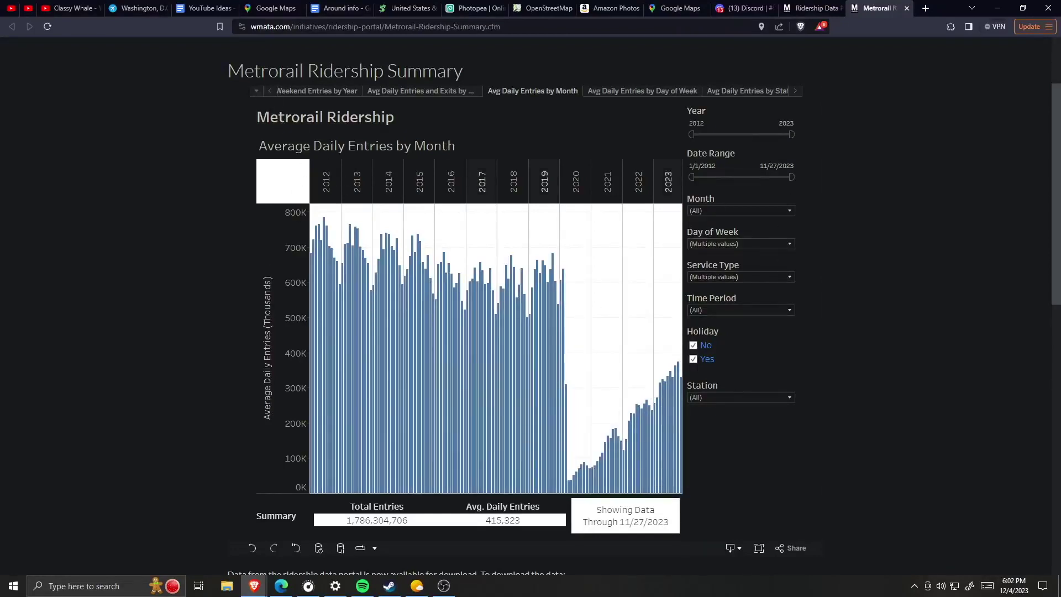
View the Avg Weekday Entries by Time Period chart and switch to the Avg Daily Entries by Station table
click(256, 90)
click(326, 120)
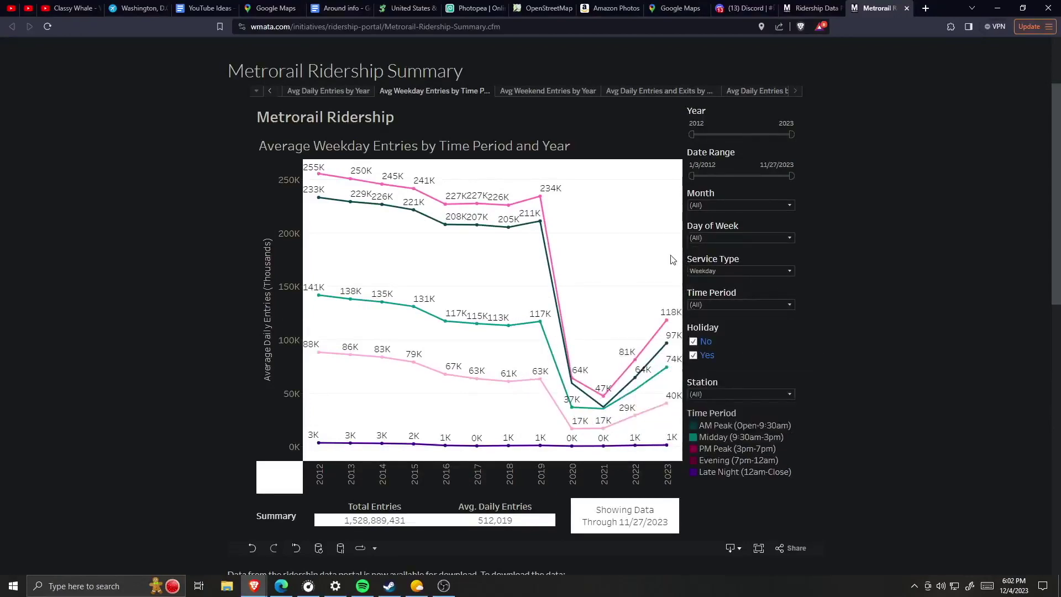
click(256, 91)
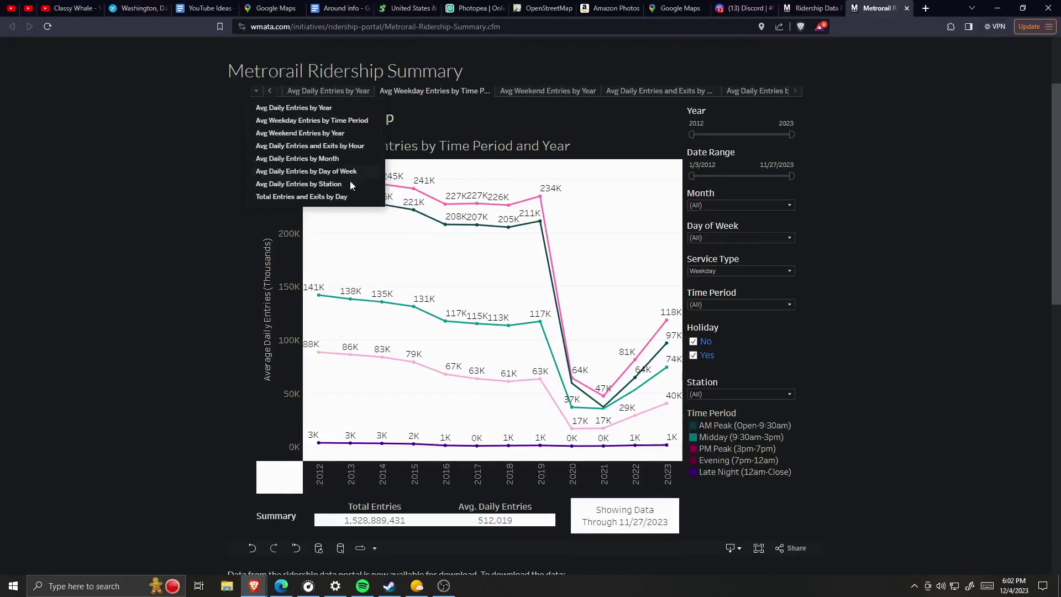
click(332, 186)
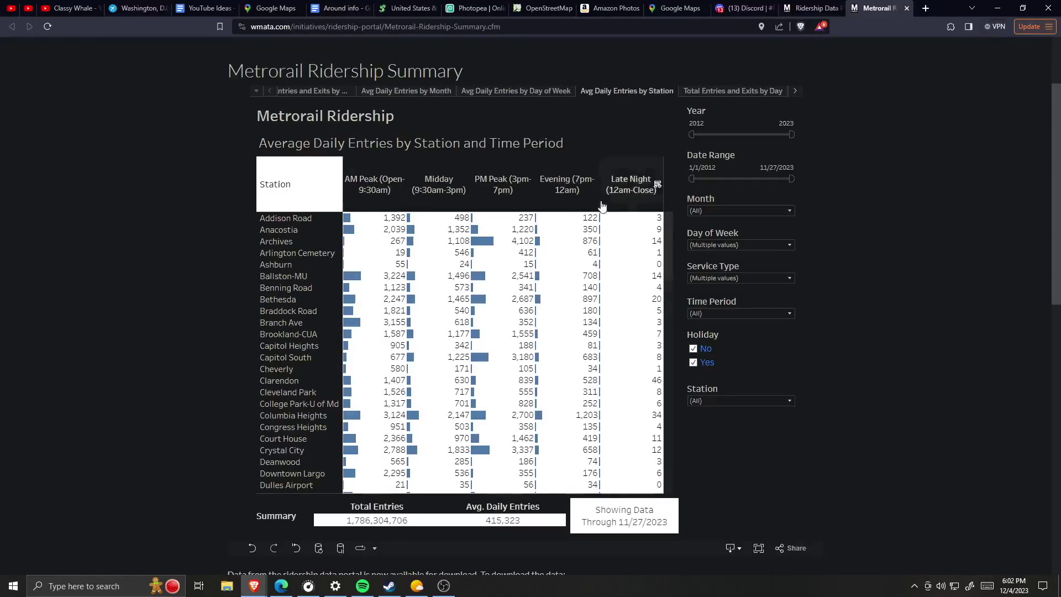
Sort the station table by PM Peak entries and examine the ranking from the busiest to the least busy station
click(530, 186)
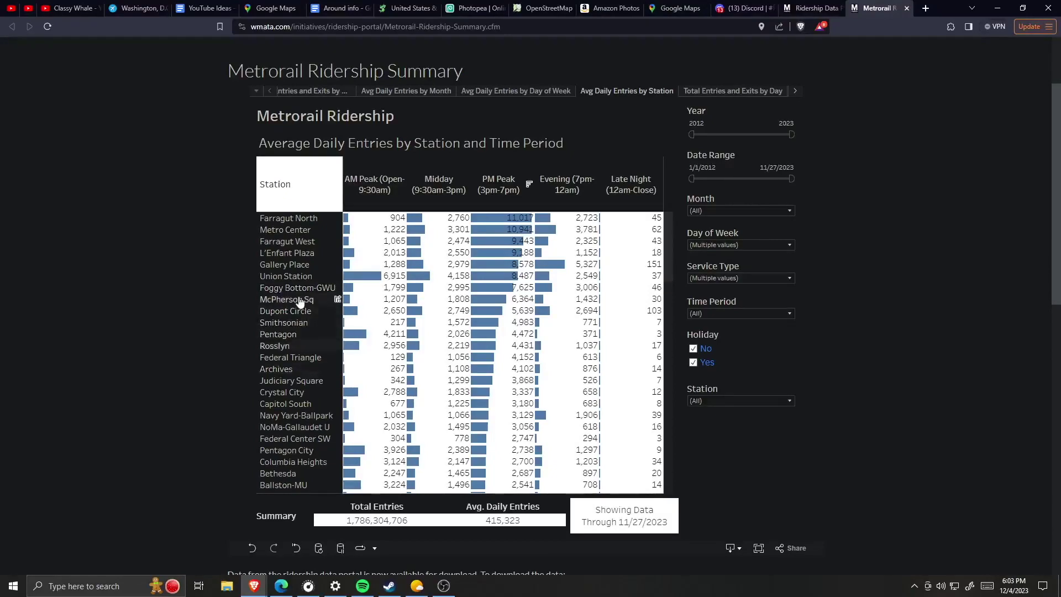
scroll(298, 305, down, 15)
scroll(298, 317, down, 3)
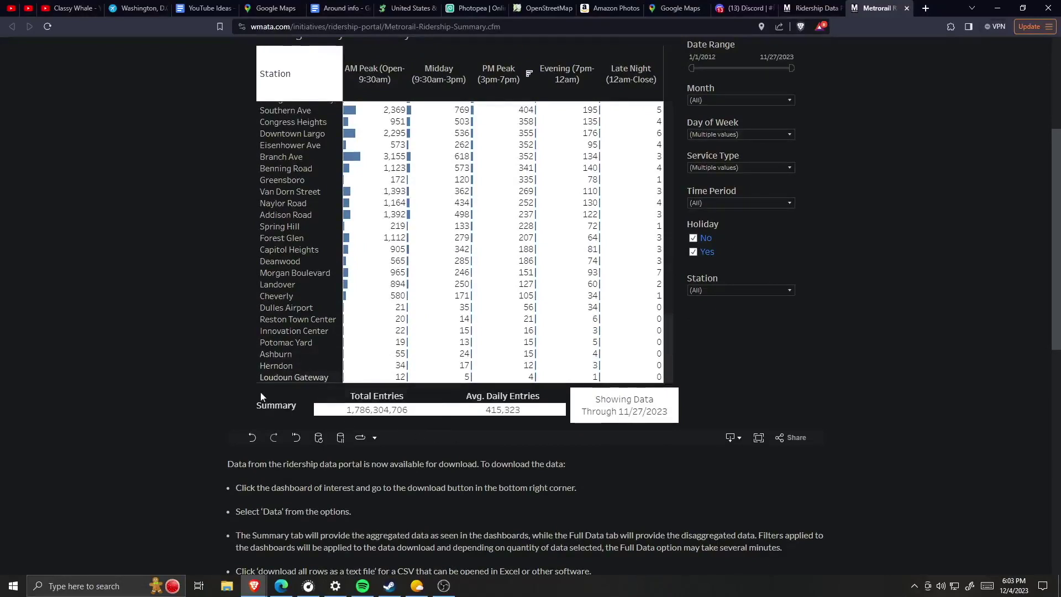
scroll(483, 384, up, 4)
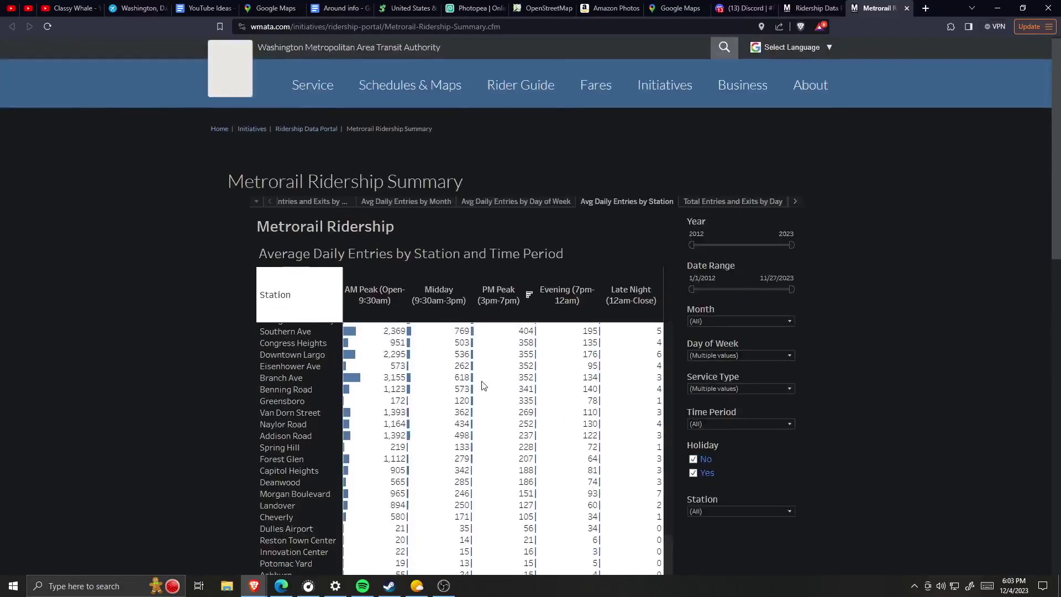
scroll(374, 299, down, 2)
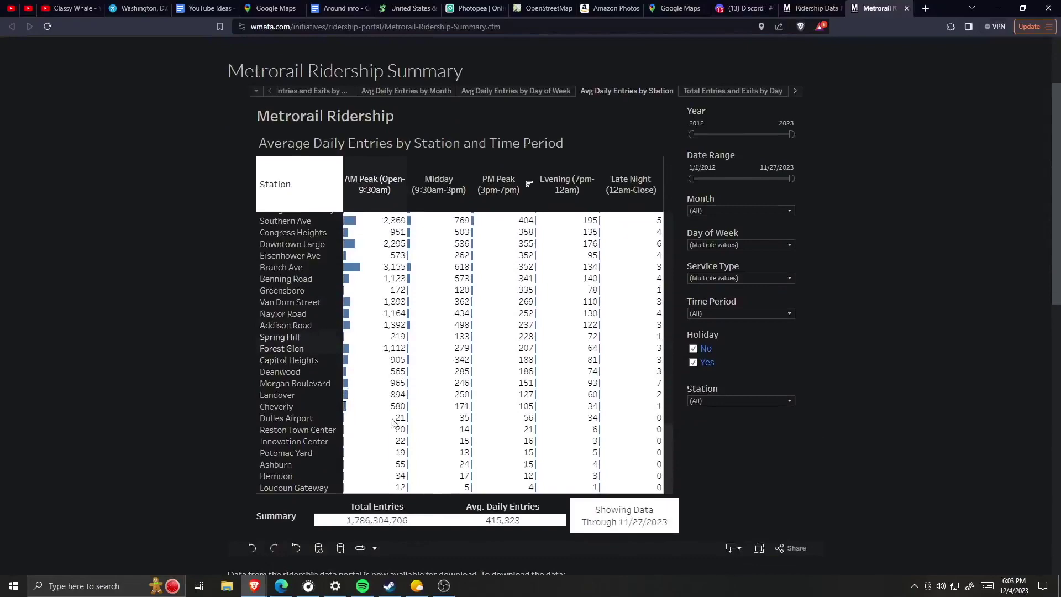
scroll(606, 445, up, 15)
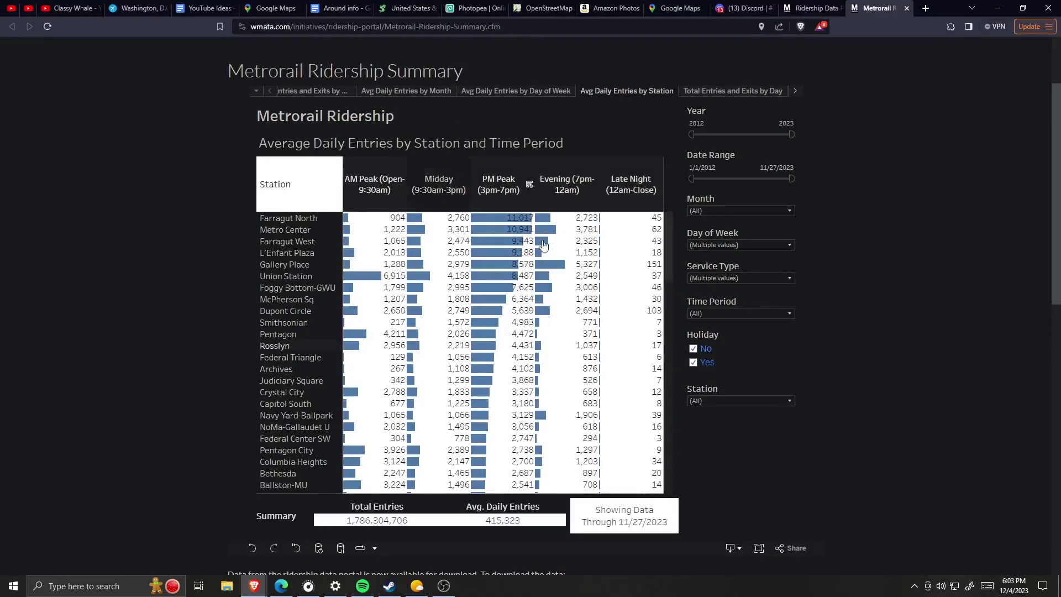
Switch to the Total Entries and Exits by Day table and look through the early 2012 dates
click(256, 94)
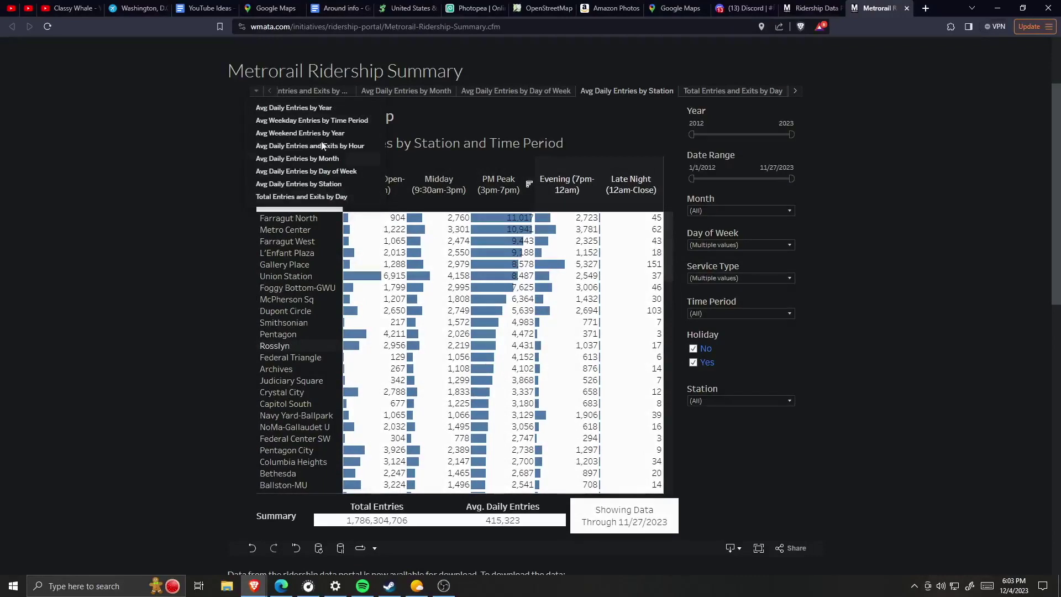
click(332, 198)
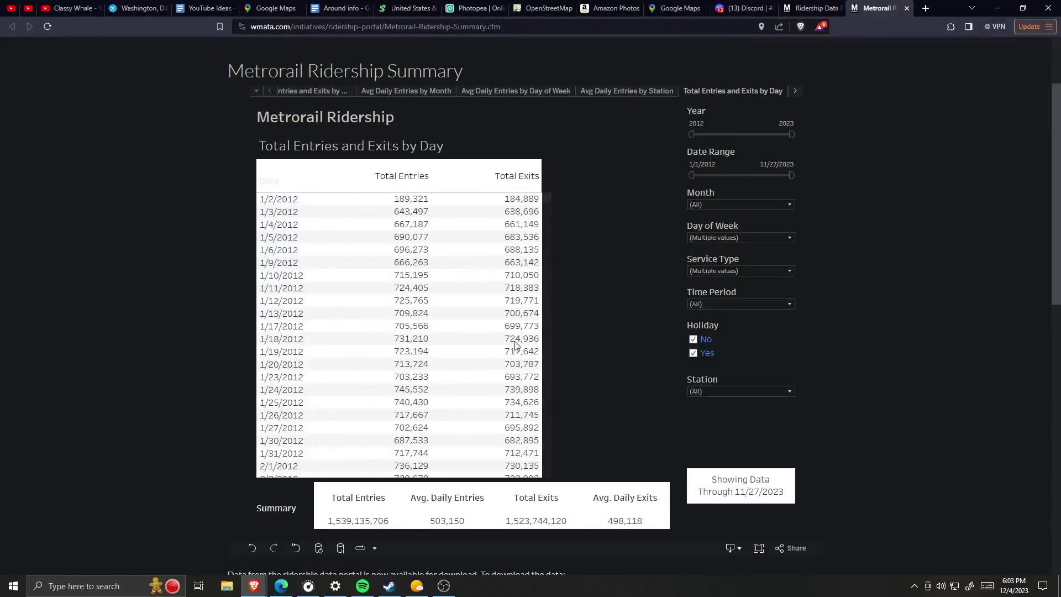
drag(548, 202, 548, 206)
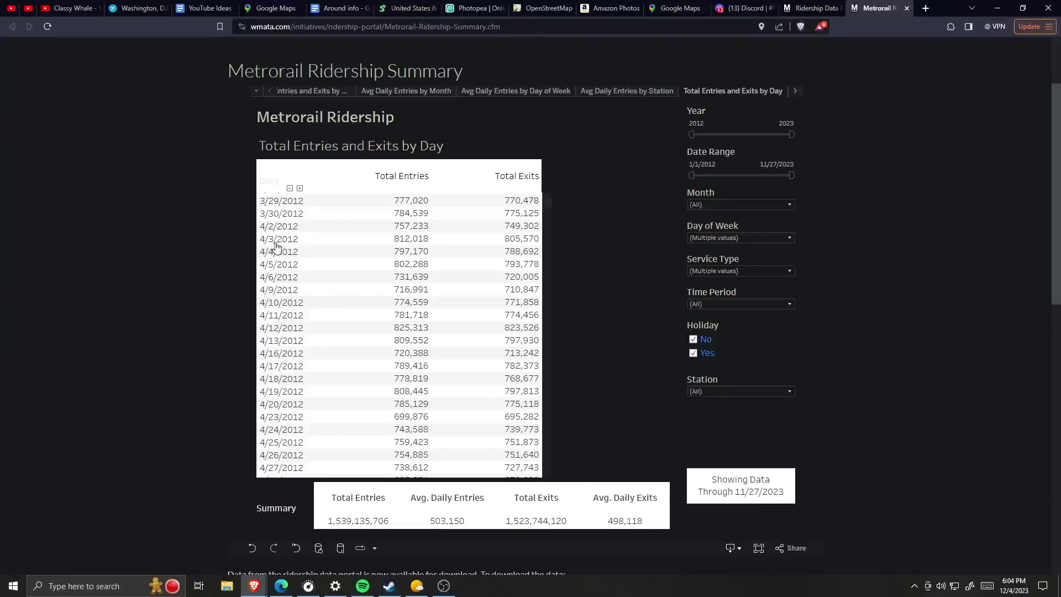
Limit the Day of Week filter to Wednesday by excluding Monday, Tuesday, Thursday and Friday
click(728, 239)
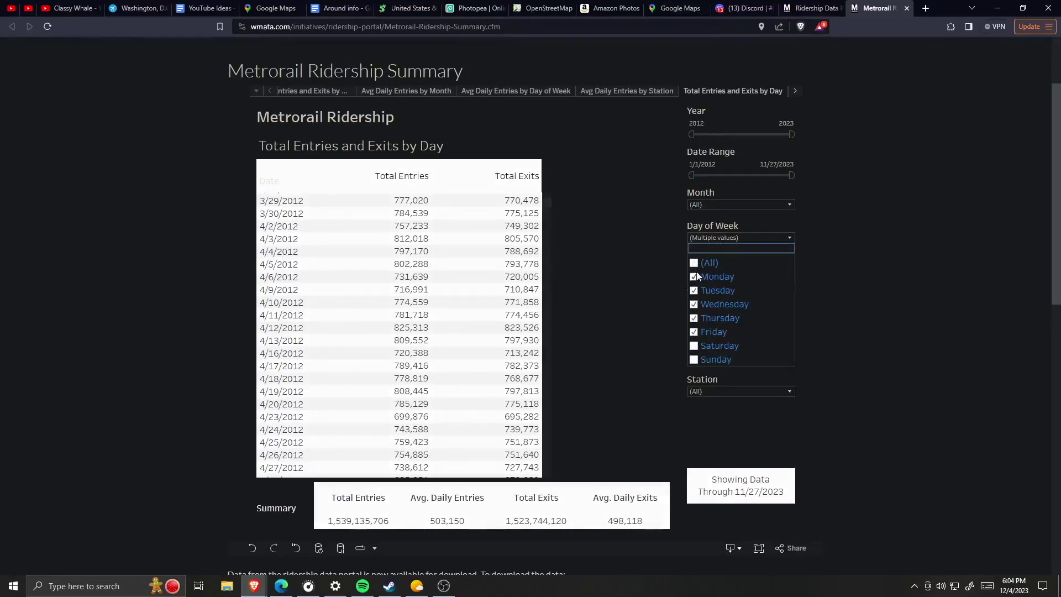
click(695, 277)
click(695, 290)
click(694, 318)
click(695, 332)
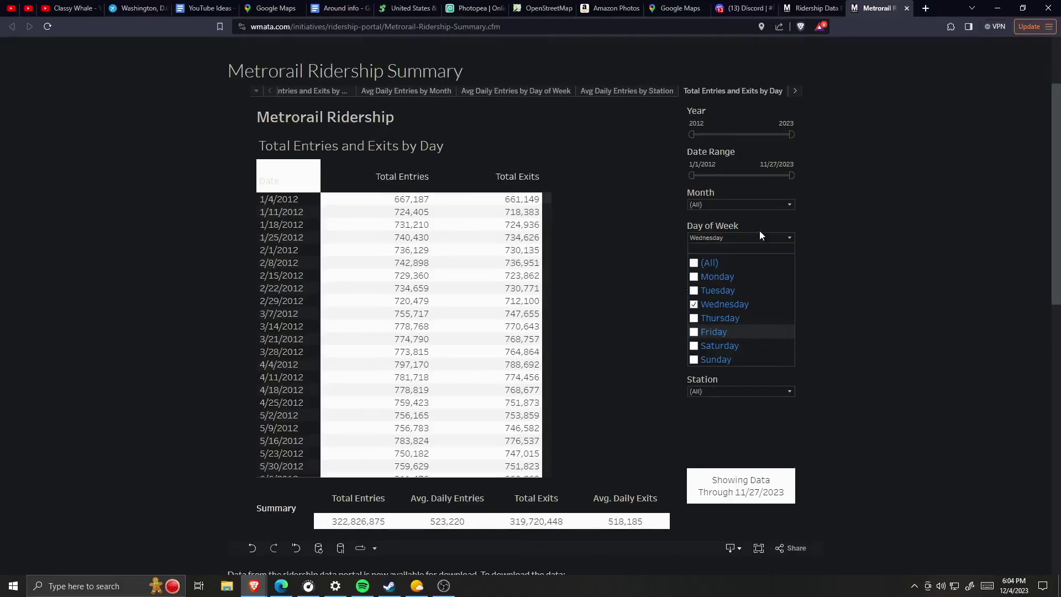
Examine the Wednesday entries and exits from 2018 through early 2020 to the latest dates in November 2023
drag(547, 202, 559, 354)
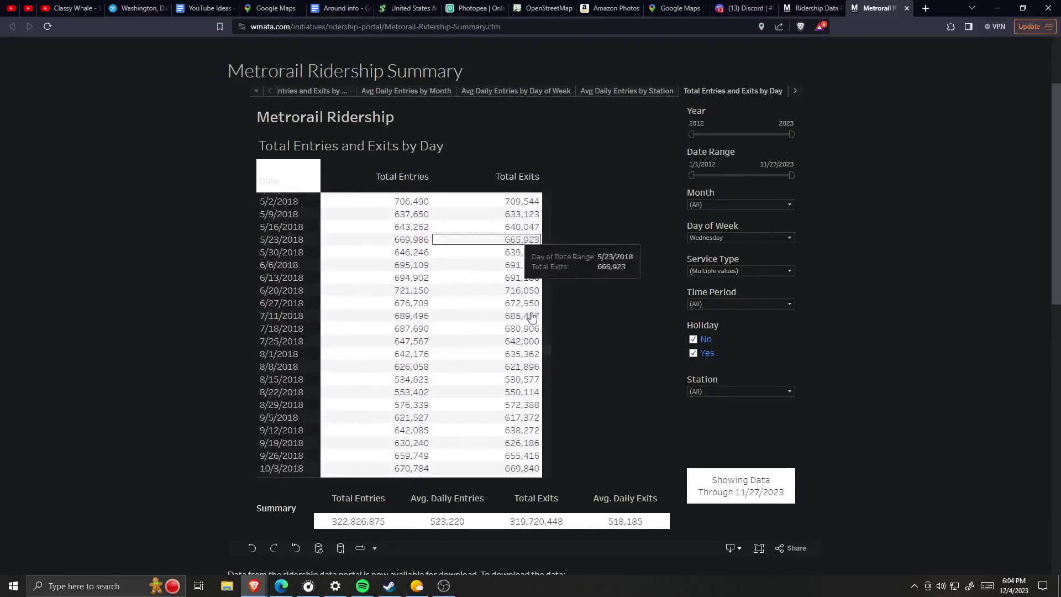
drag(548, 356, 556, 394)
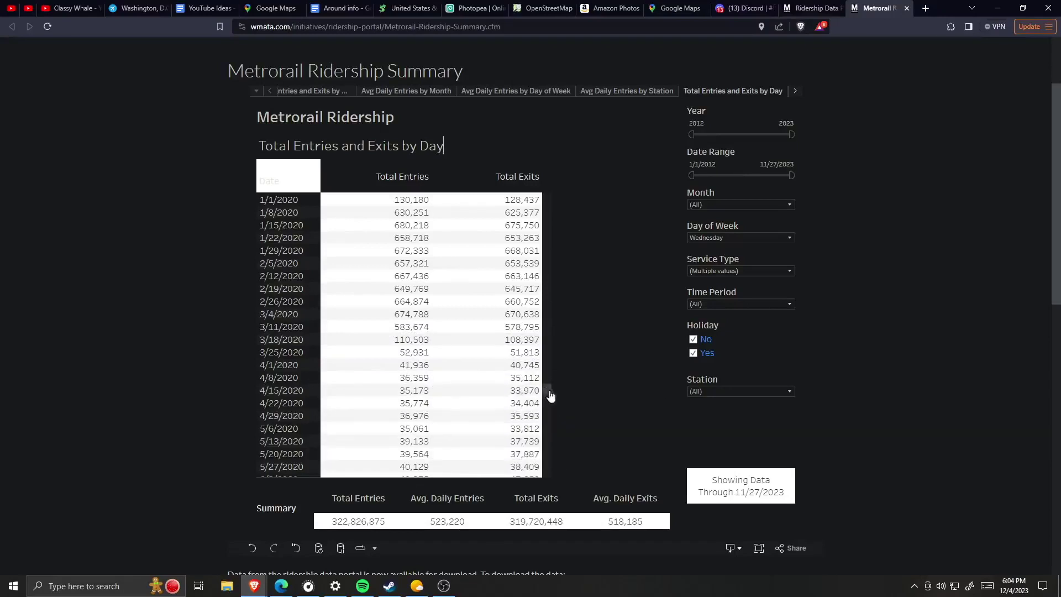
drag(555, 393, 533, 519)
scroll(437, 387, down, 1)
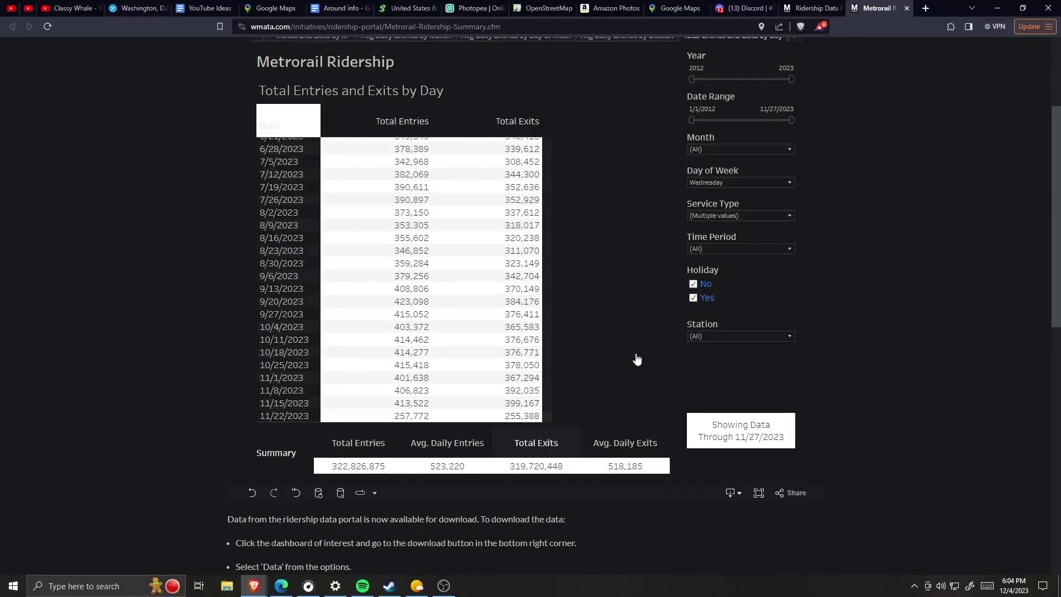
scroll(624, 241, up, 1)
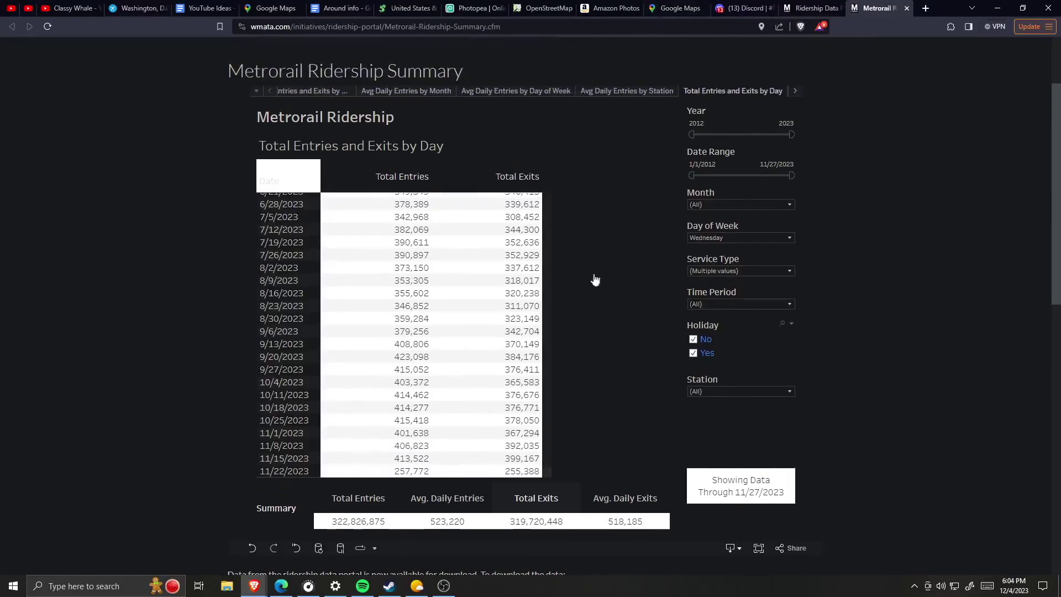
Return to the Avg Daily Entries by Month chart and reset the Day of Week filter to all days
click(257, 92)
click(314, 159)
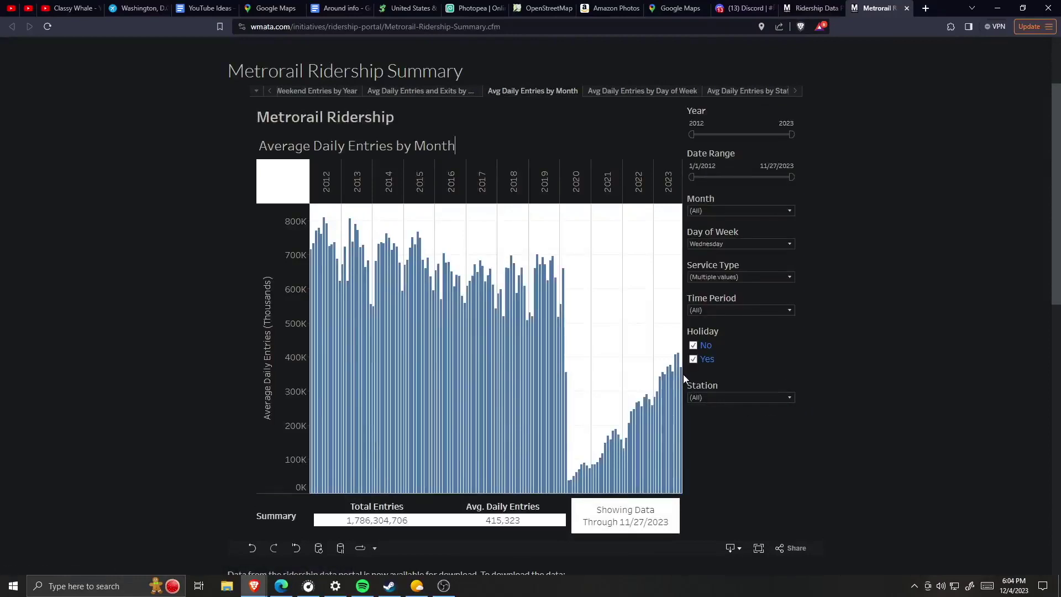
mouse_move(682, 384)
click(746, 244)
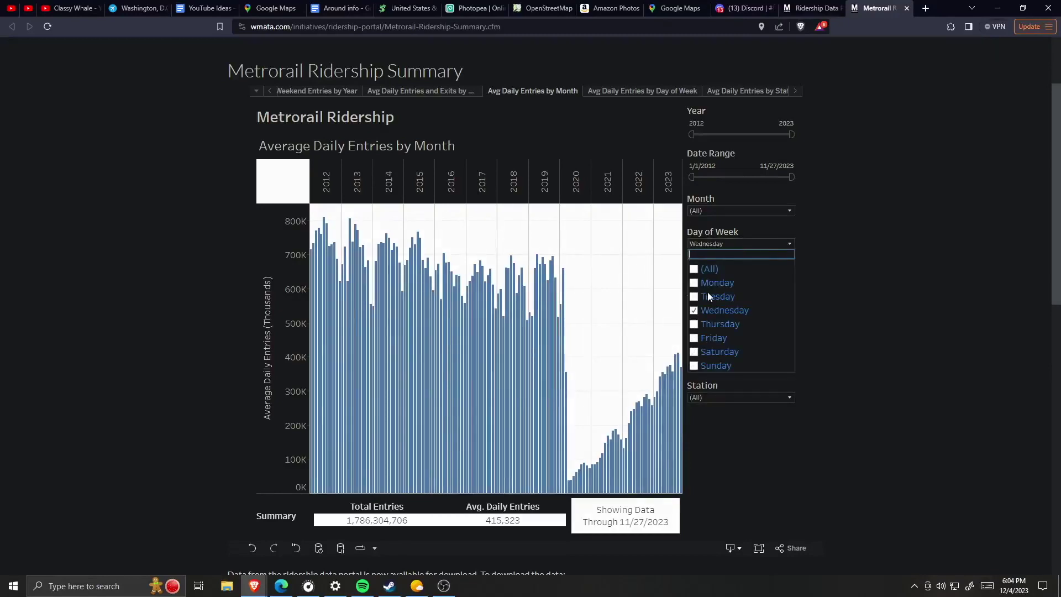
click(694, 271)
click(728, 244)
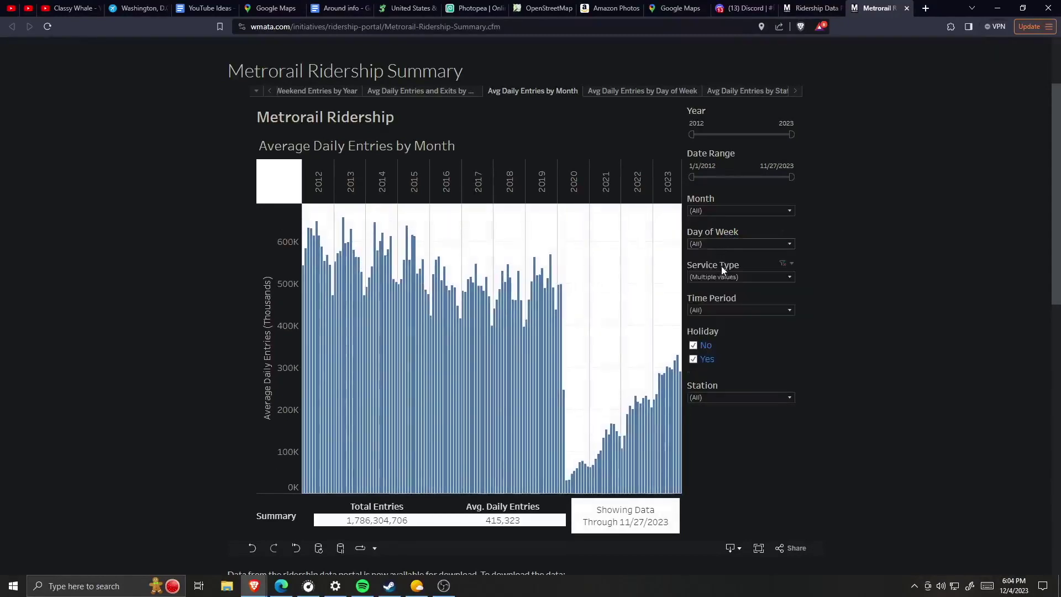
Limit the Service Type filter to Weekday only
click(724, 277)
click(695, 303)
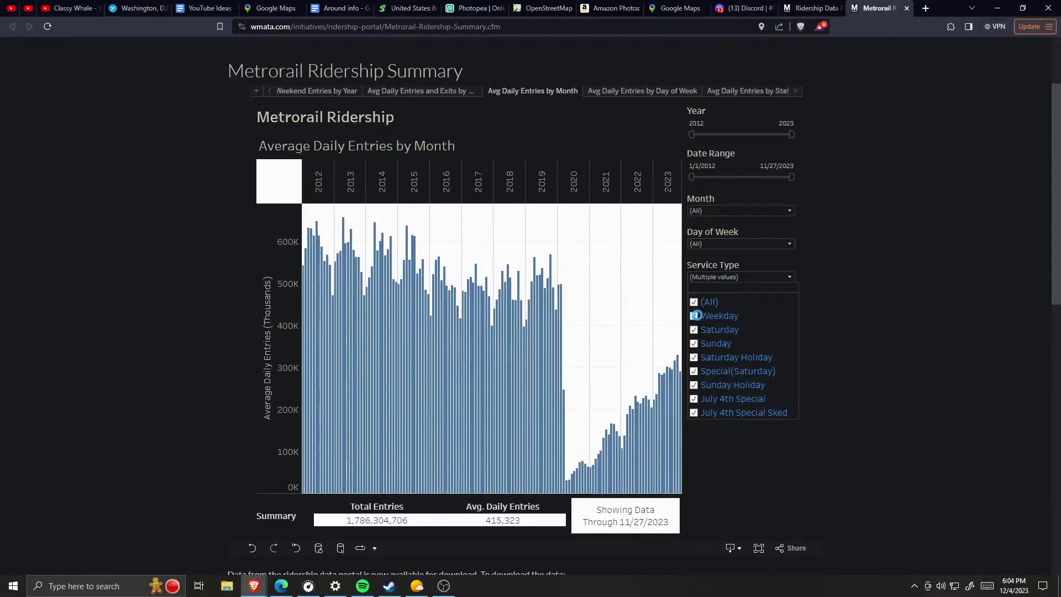
click(694, 302)
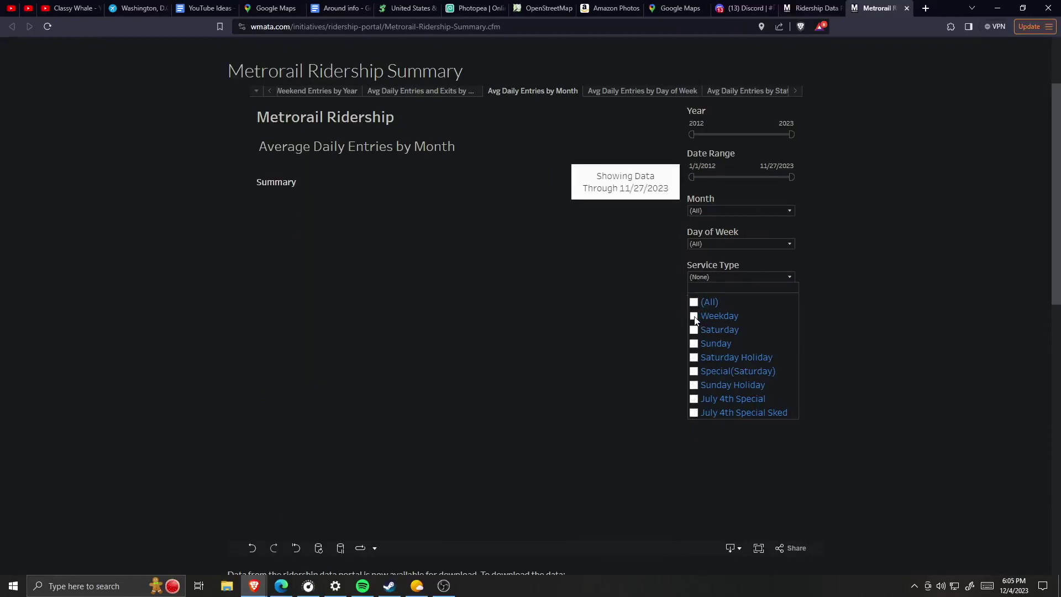
click(694, 317)
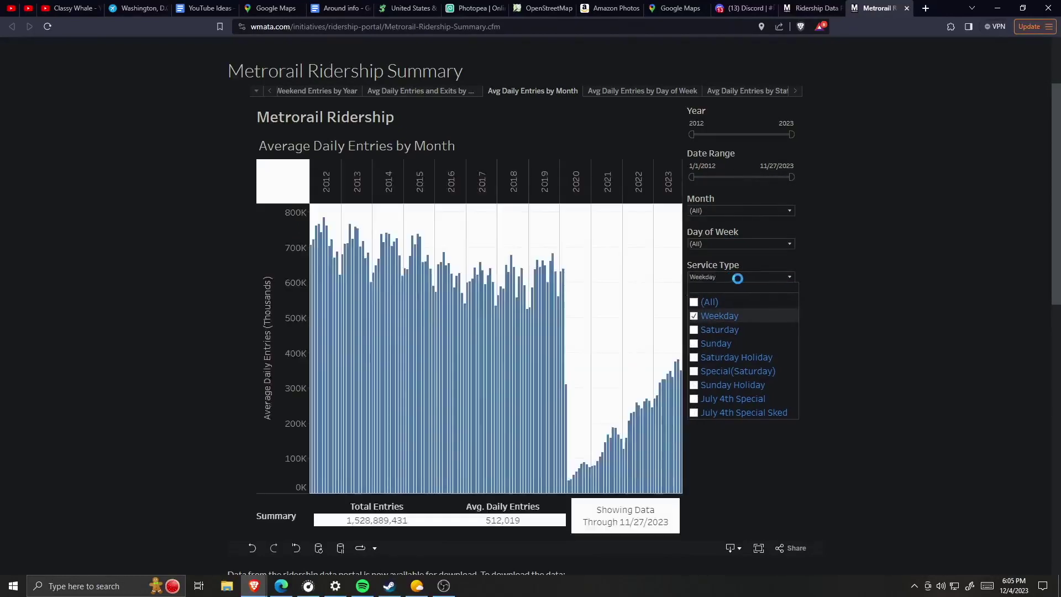
click(735, 278)
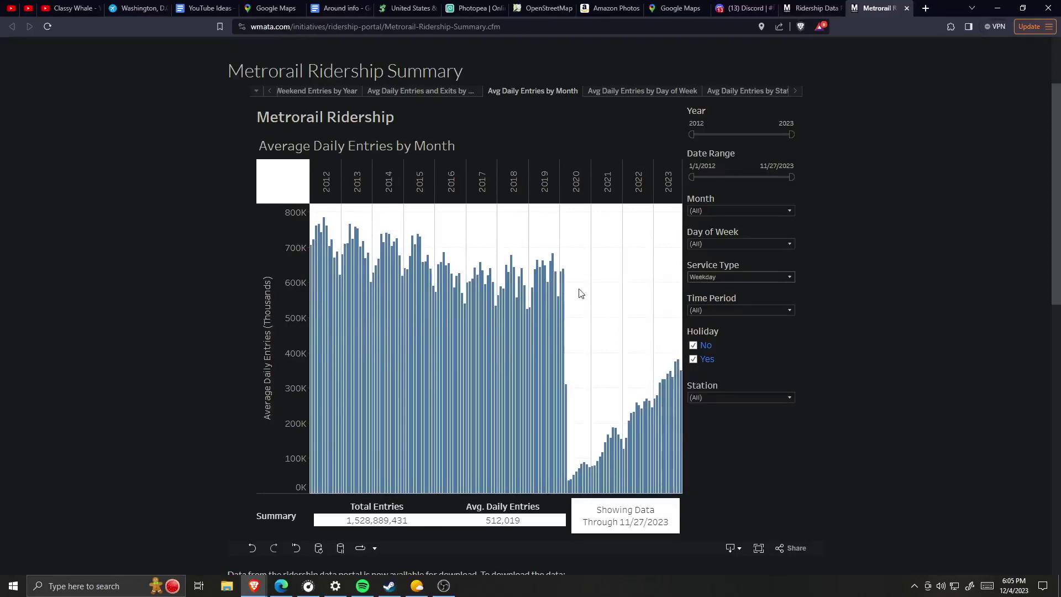
Read the October 2019 average daily entries and calculate 380/682 in Windows search
mouse_move(554, 291)
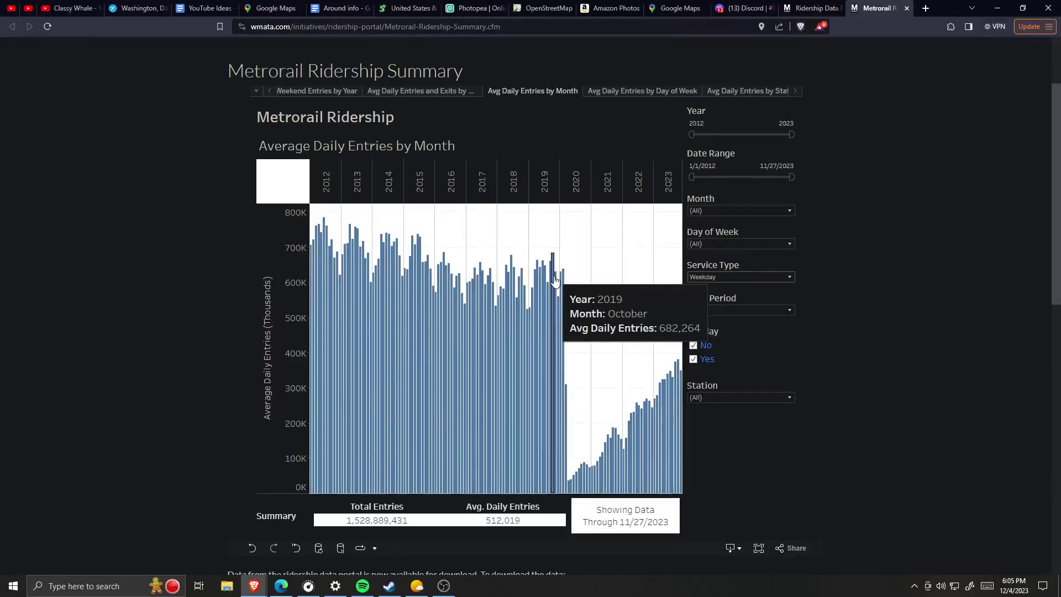
key(super)
text(380/682)
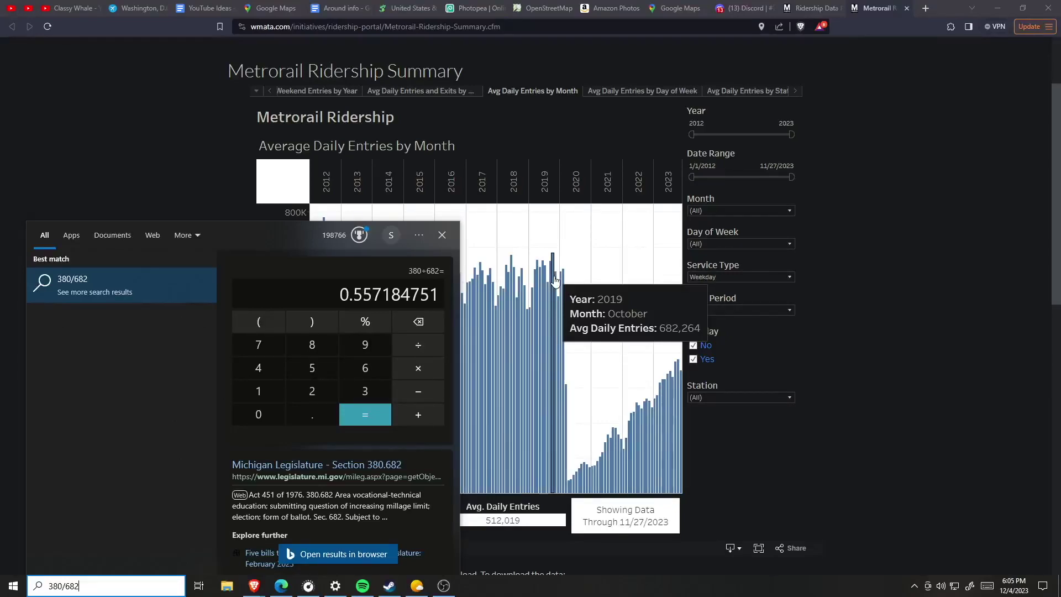
Compare the November 2023 and November 2019 averages, calculate 350÷630 in the Windows search calculator, and return to the dashboard
mouse_move(681, 393)
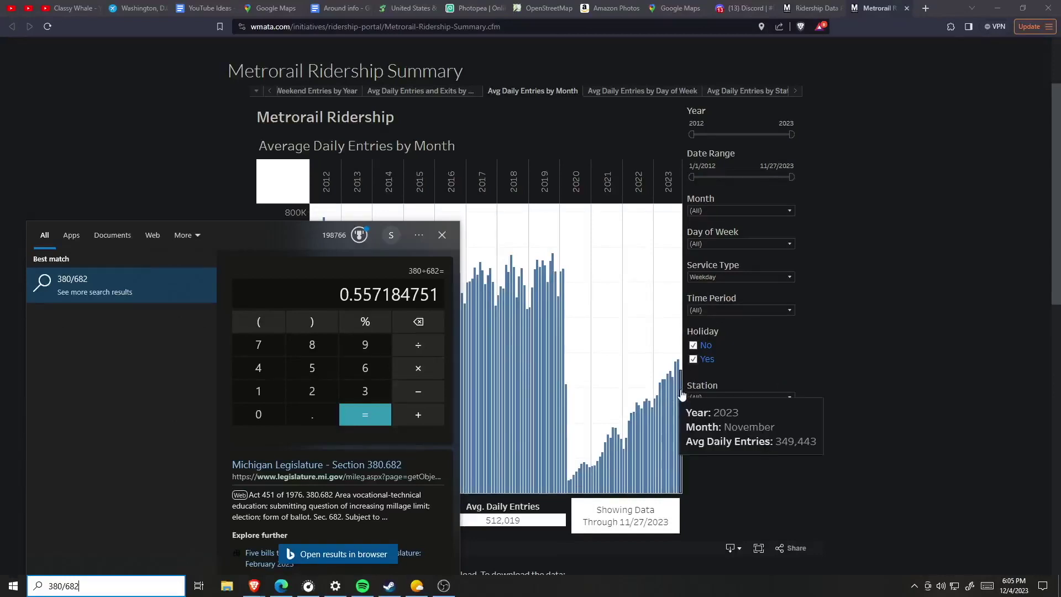
mouse_move(557, 291)
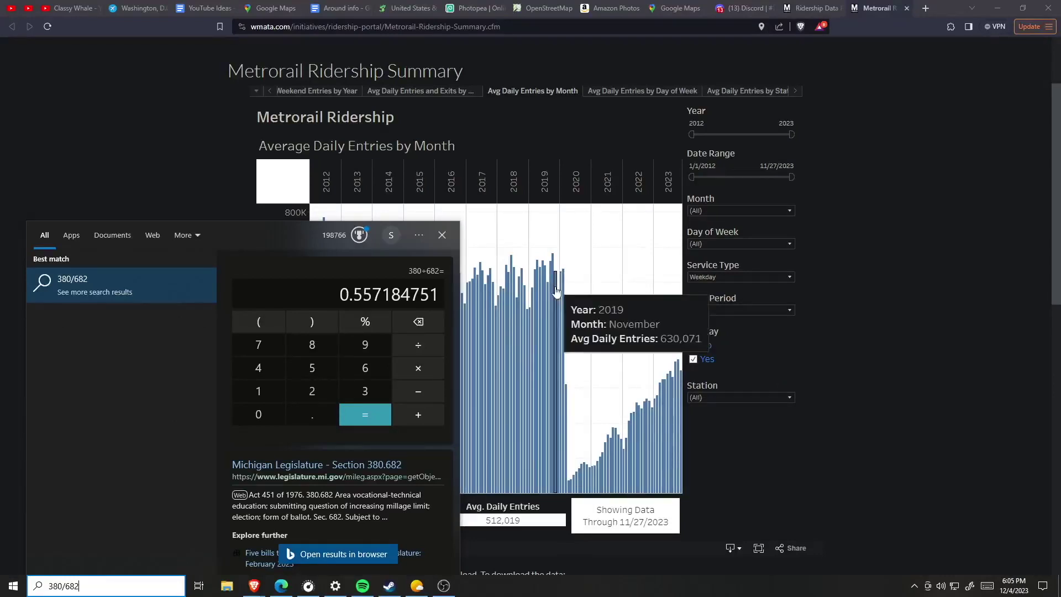
click(347, 384)
click(314, 368)
click(271, 416)
click(416, 349)
click(366, 372)
click(354, 394)
click(258, 416)
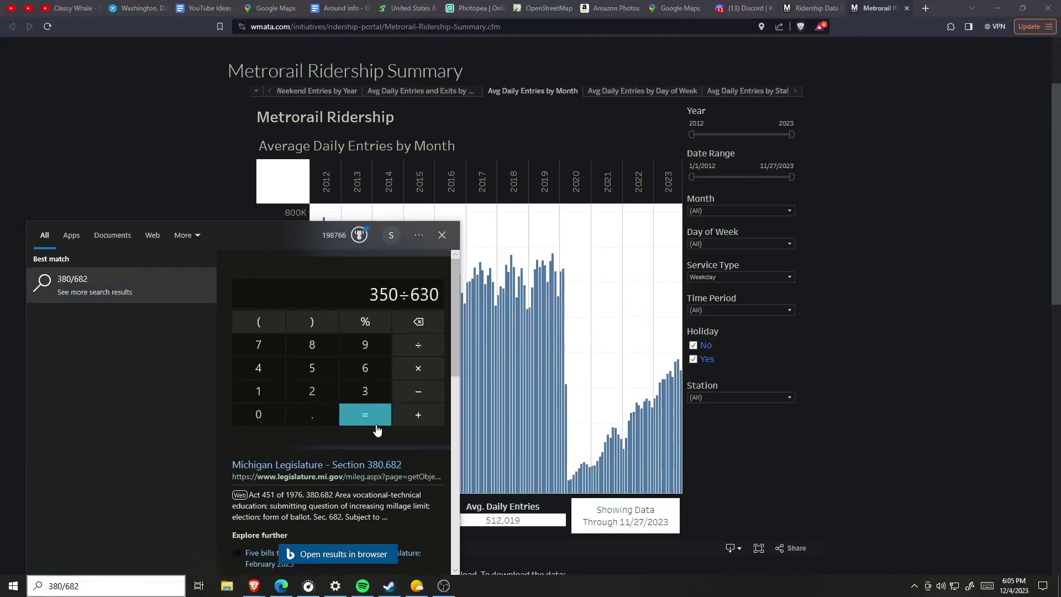
click(371, 423)
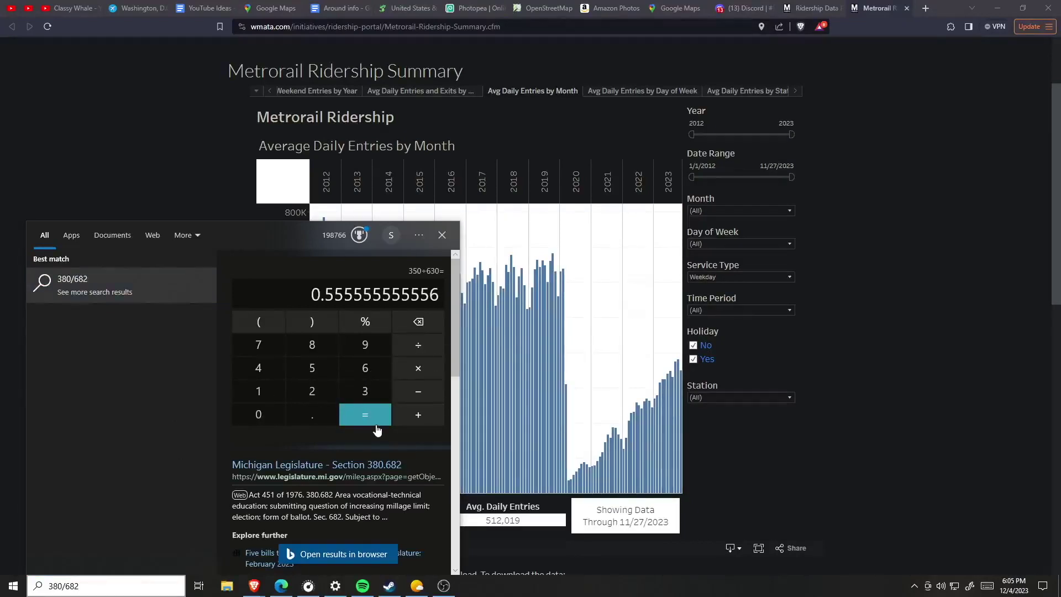
click(853, 462)
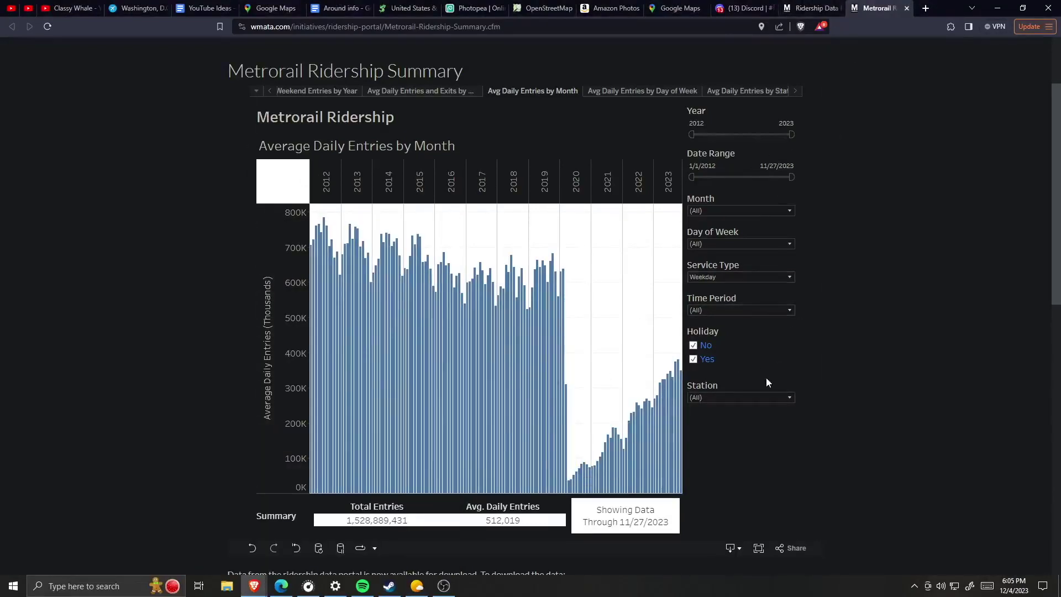
Clear all stations in the Station filter and select only Eisenhower Ave
click(771, 395)
scroll(736, 295, down, 7)
scroll(662, 234, up, 7)
click(595, 103)
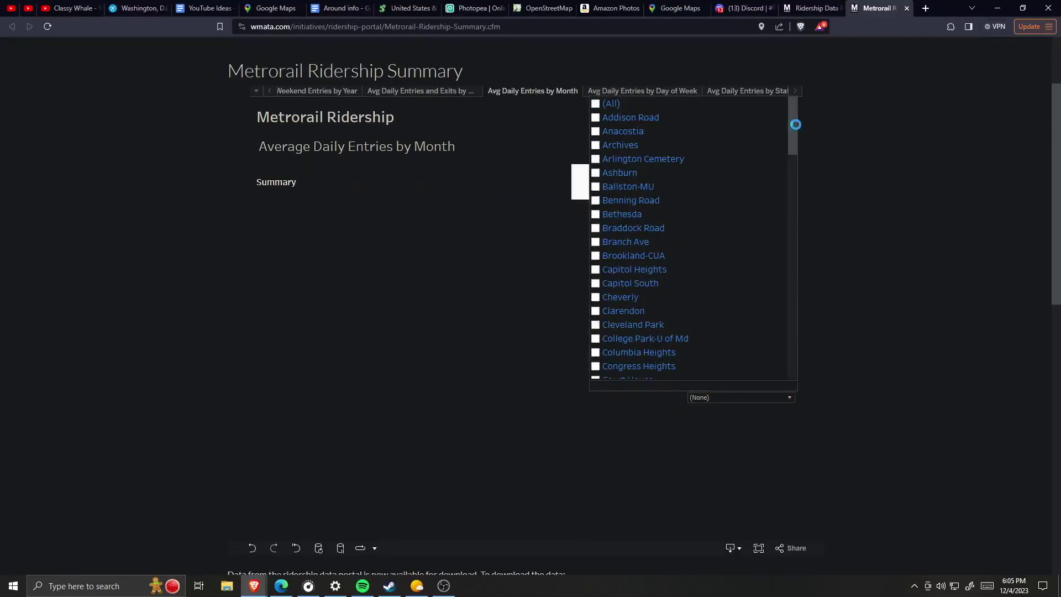
scroll(719, 196, down, 5)
scroll(697, 289, down, 5)
scroll(627, 172, up, 6)
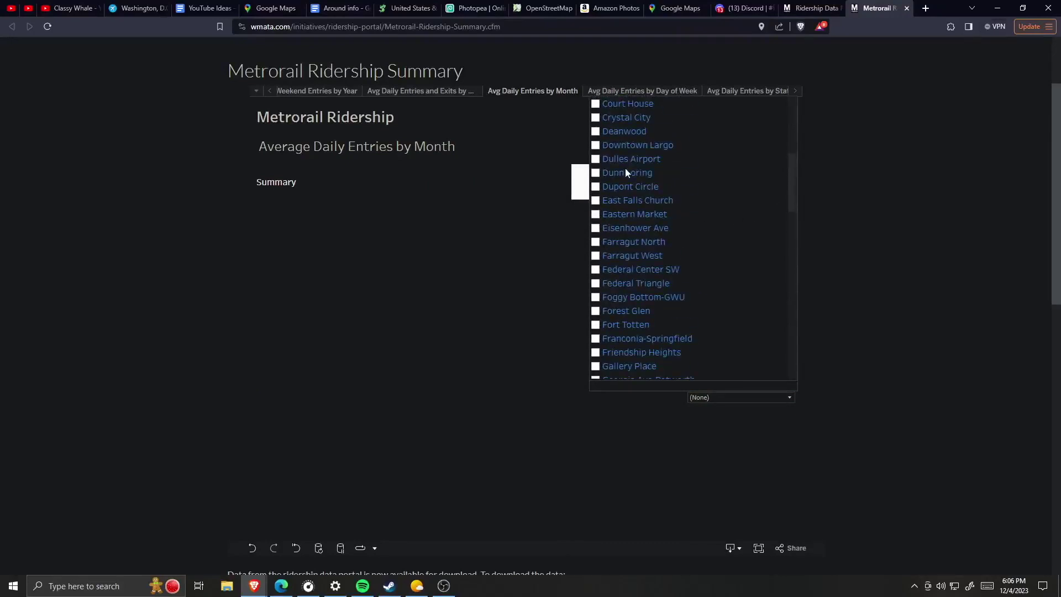
click(596, 228)
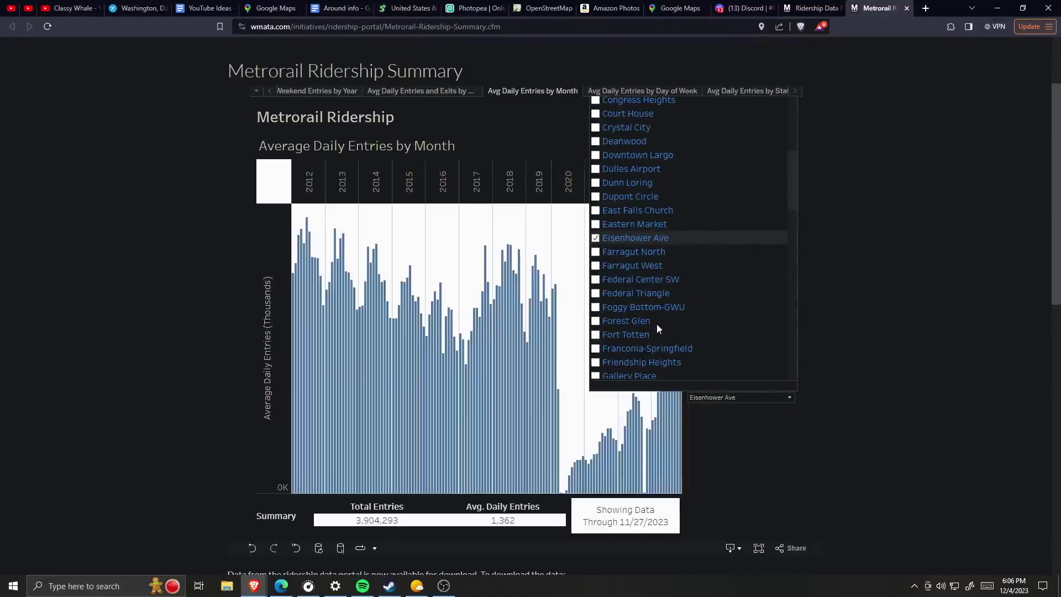
click(737, 442)
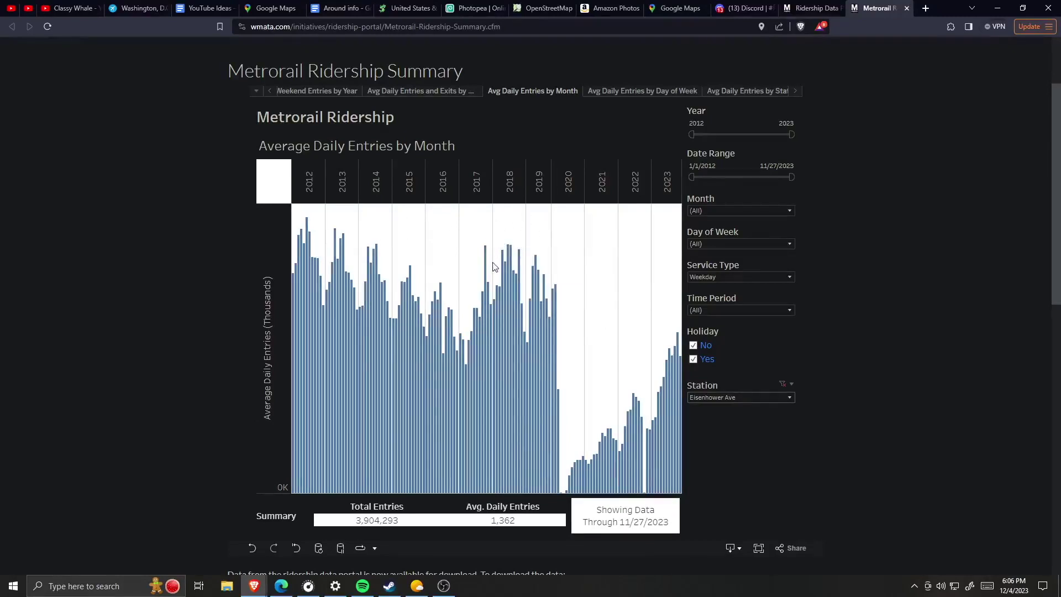
Read Eisenhower Ave's average daily entries for late 2019 and October 2023 on the monthly chart
mouse_move(536, 314)
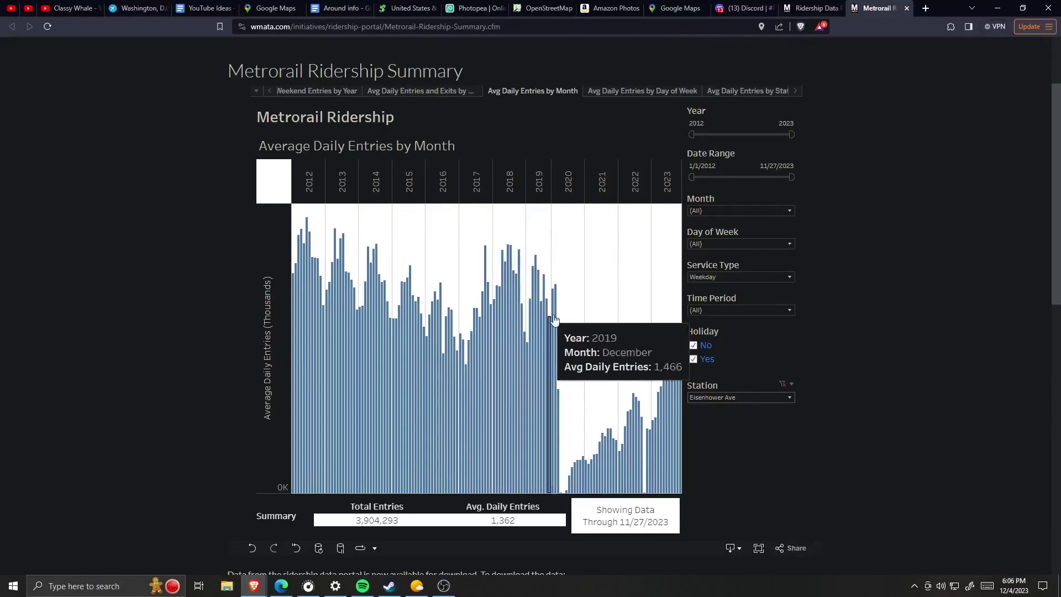
mouse_move(679, 418)
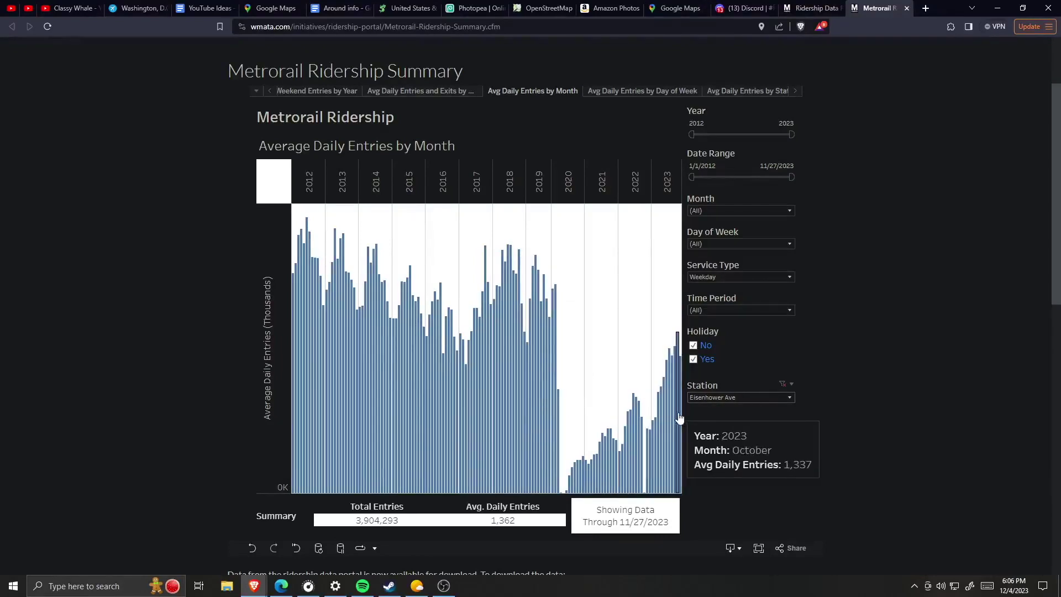
mouse_move(346, 416)
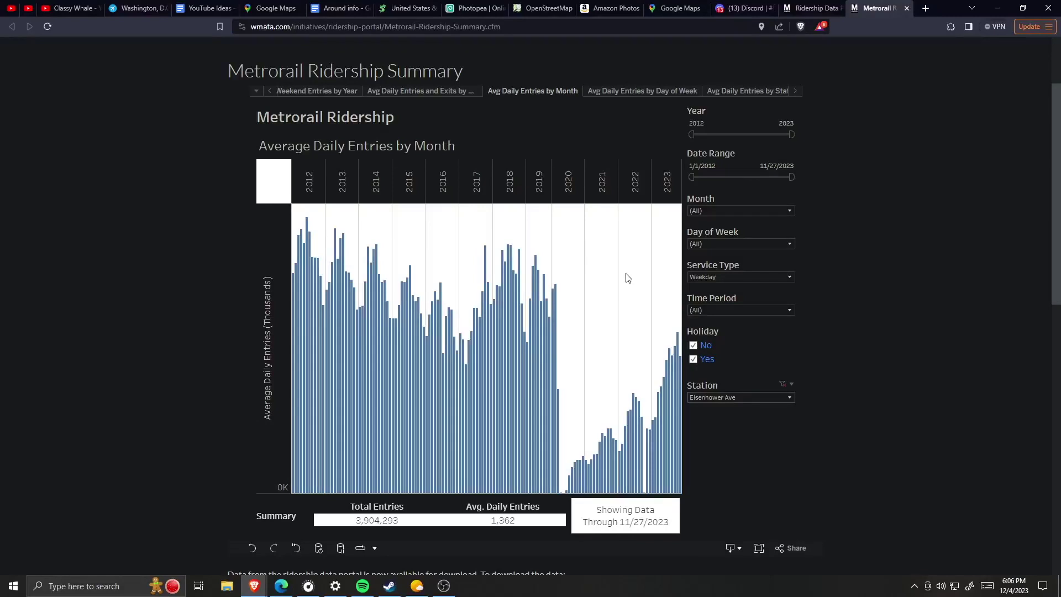
Open Wikipedia in a new browser tab and search it for "dc metro stations"
key(ctrl+t)
text(wiki)
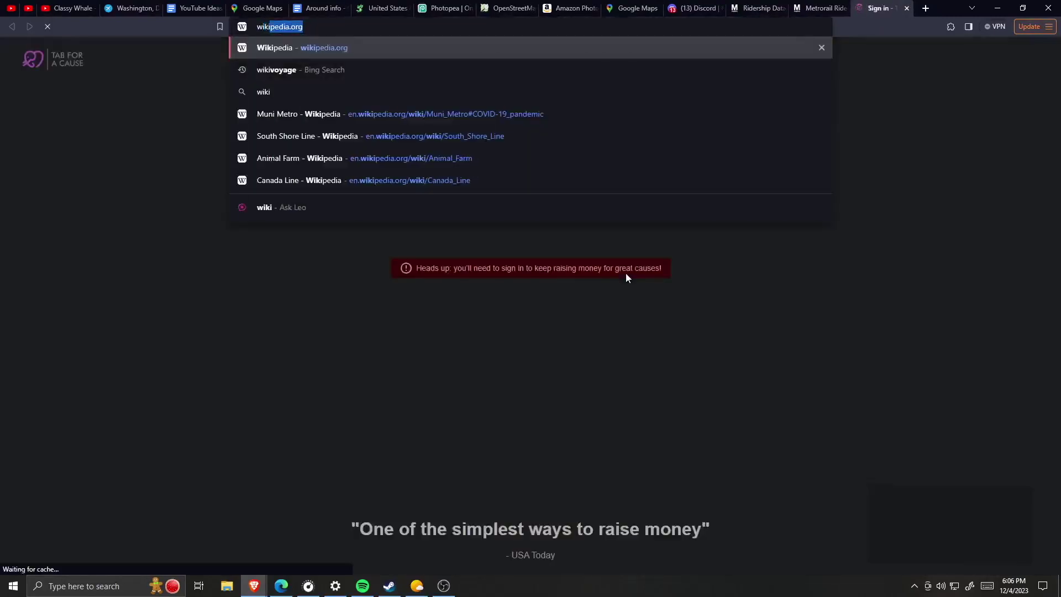
key(Return)
text(dc met)
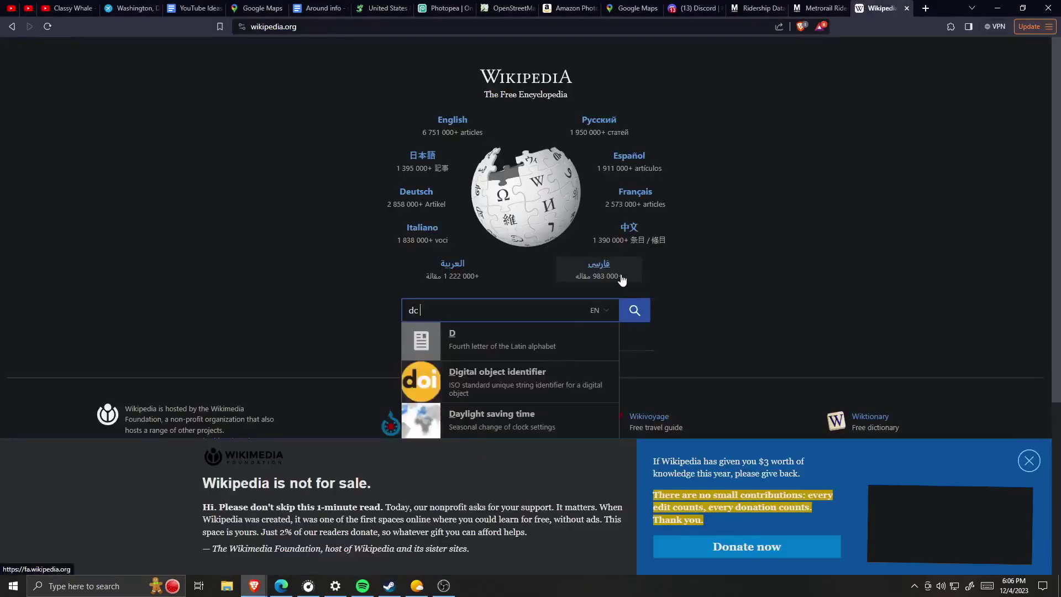
text(ro statu)
key(BackSpace)
text(ions)
key(Return)
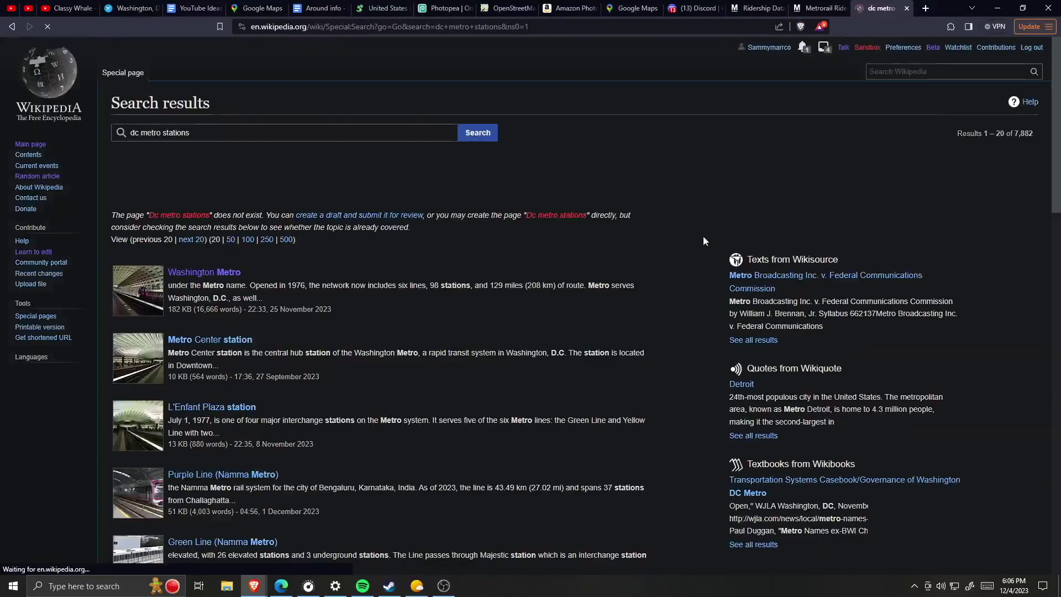
Open the Washington Metro article and go to its list of stations, down to the Stations table
click(223, 273)
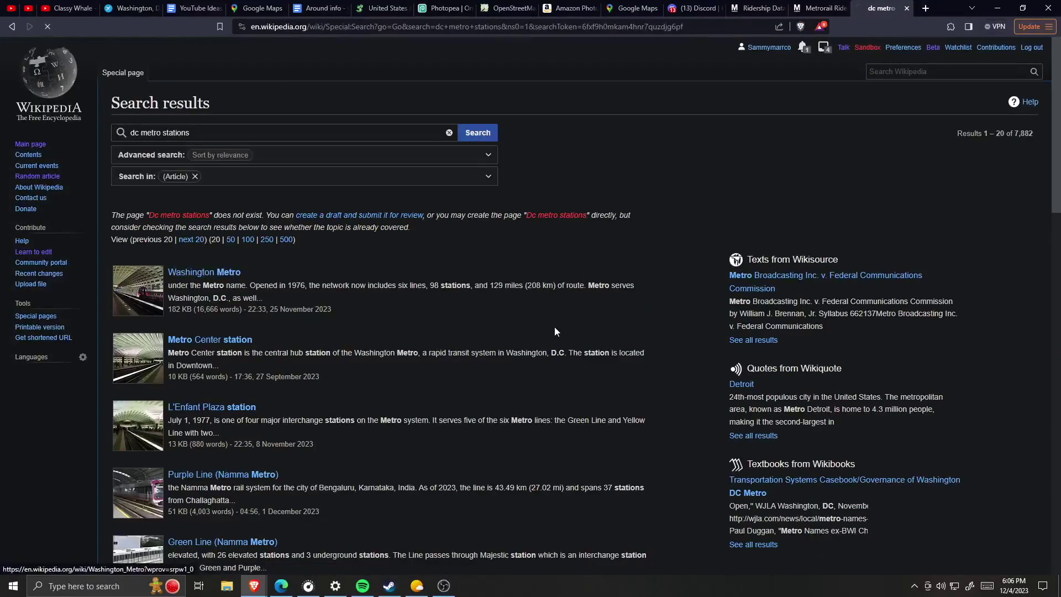
scroll(555, 326, down, 6)
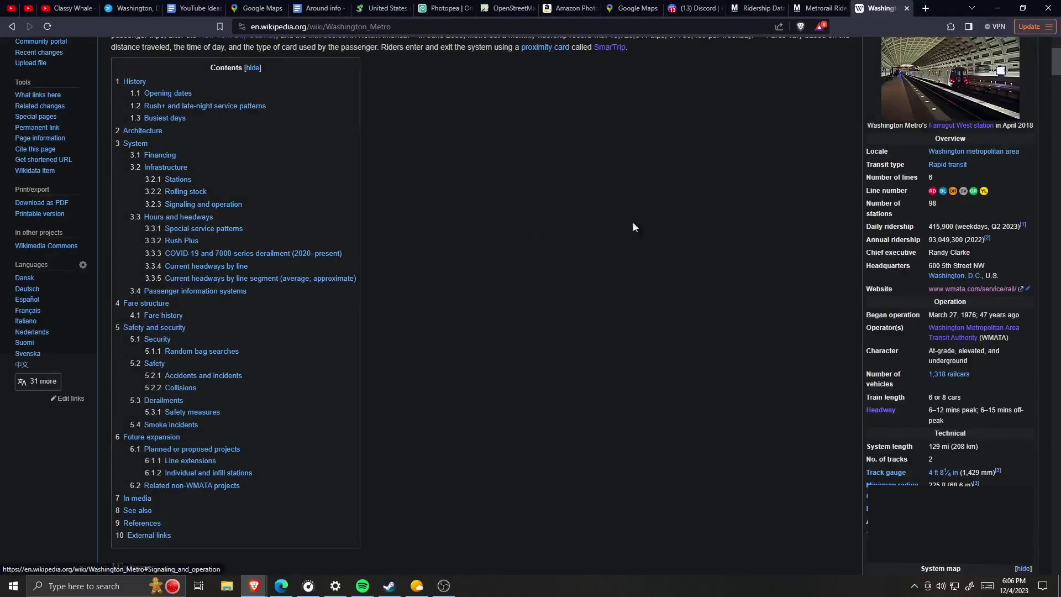
scroll(595, 323, down, 20)
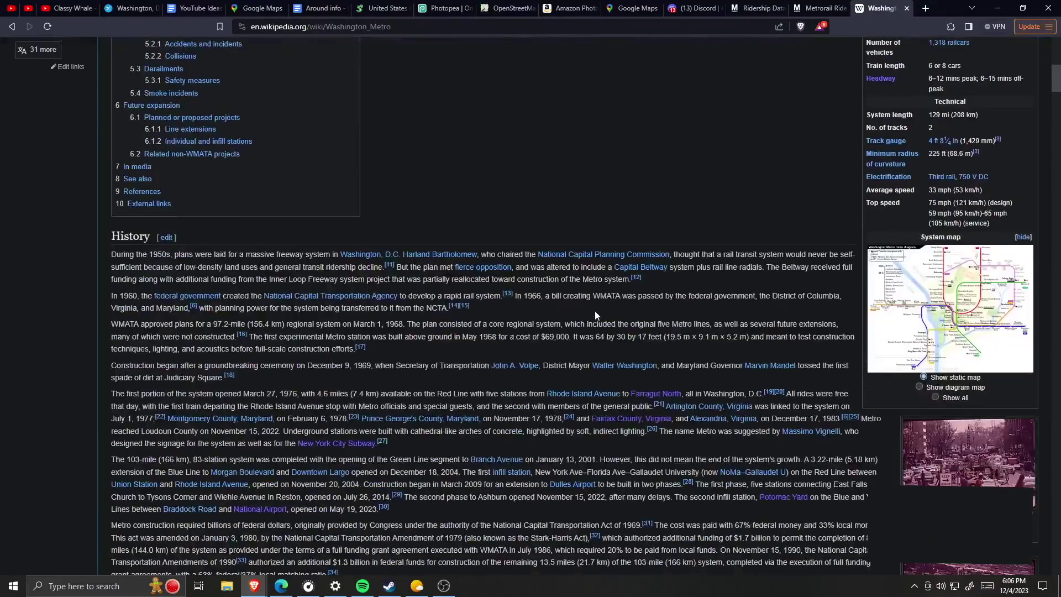
click(221, 218)
scroll(657, 236, down, 8)
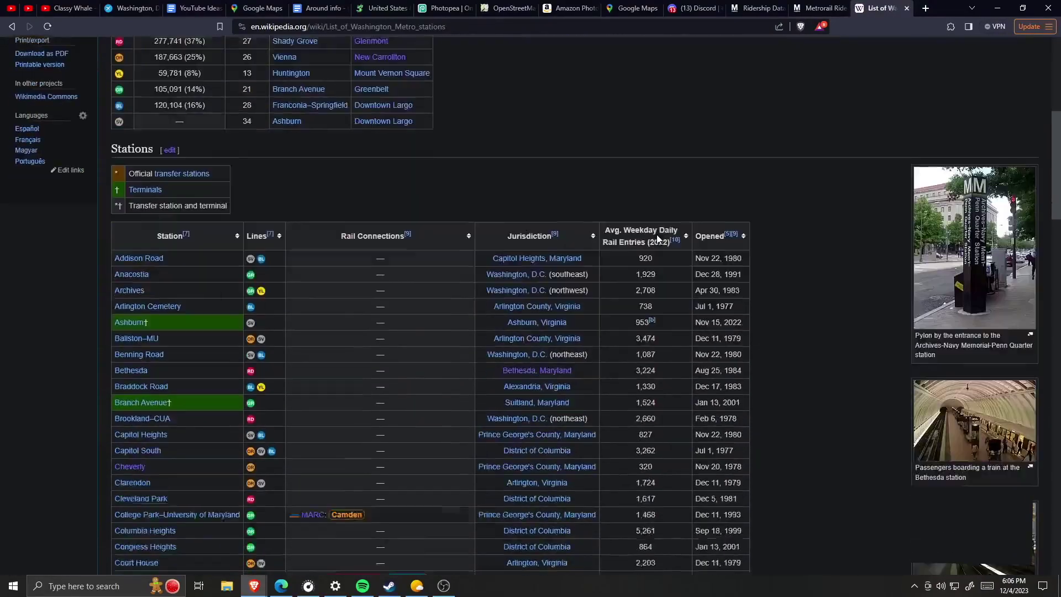
Sort the Stations table by average weekday daily rail entries, checking descending order before settling on ascending
click(664, 171)
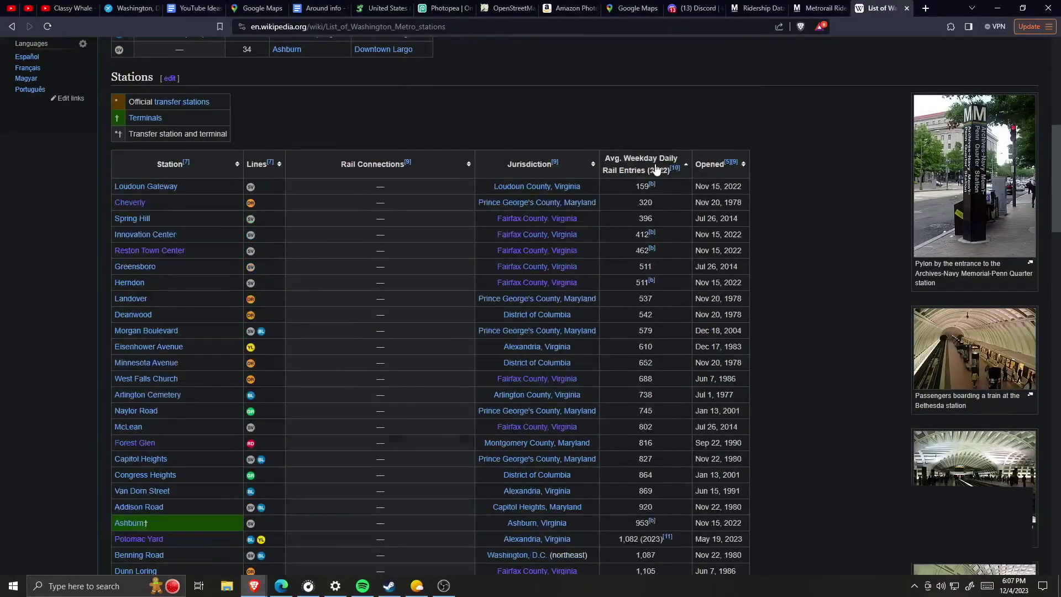
click(663, 170)
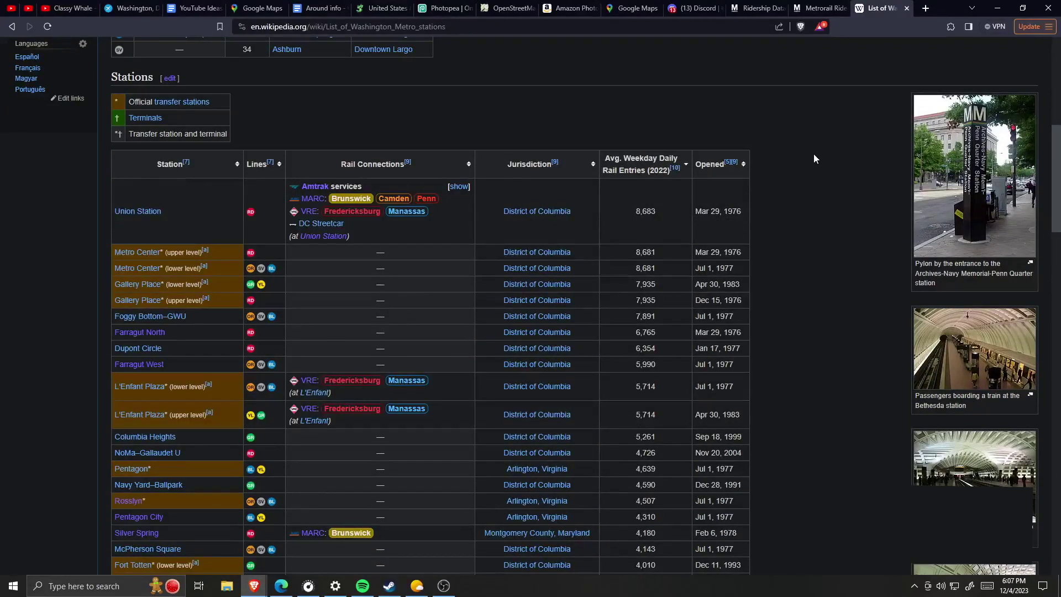
click(669, 171)
click(650, 162)
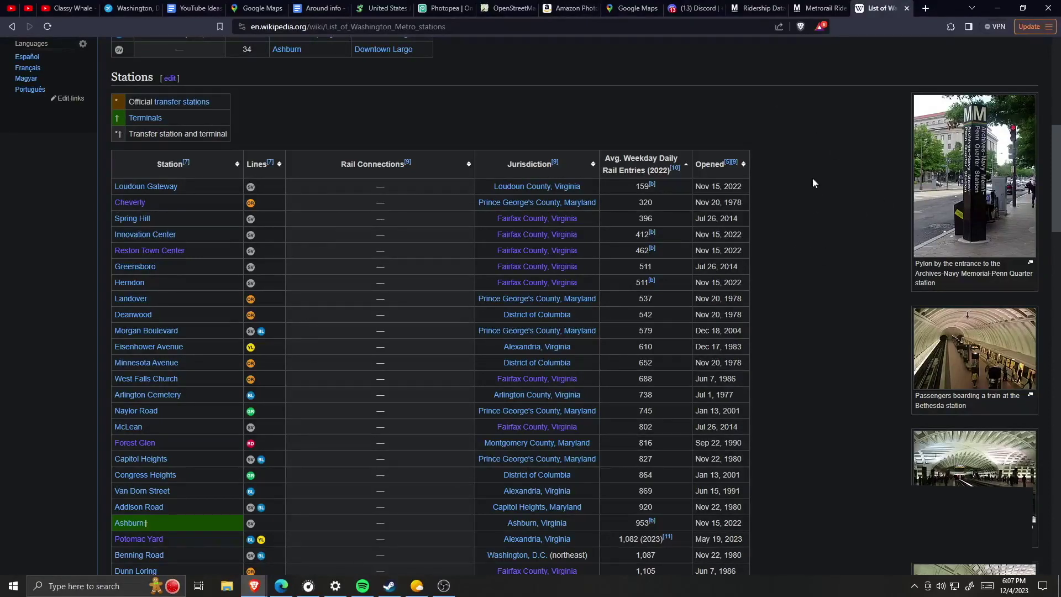
Look through the least-used stations in the sorted table, then close the Wikipedia tab to return to the ridership dashboard
scroll(821, 199, down, 1)
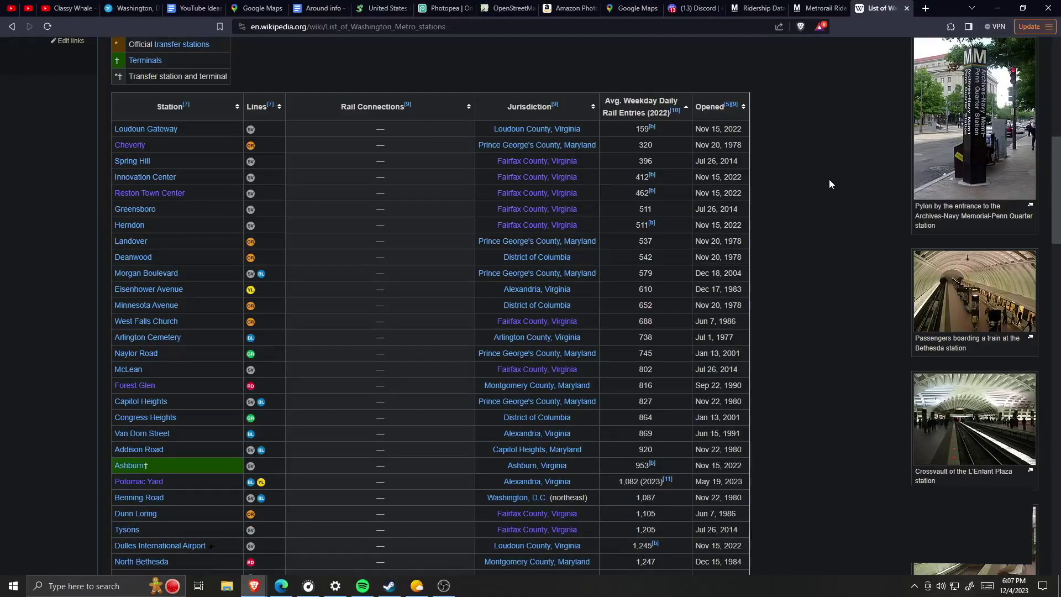
scroll(827, 194, down, 1)
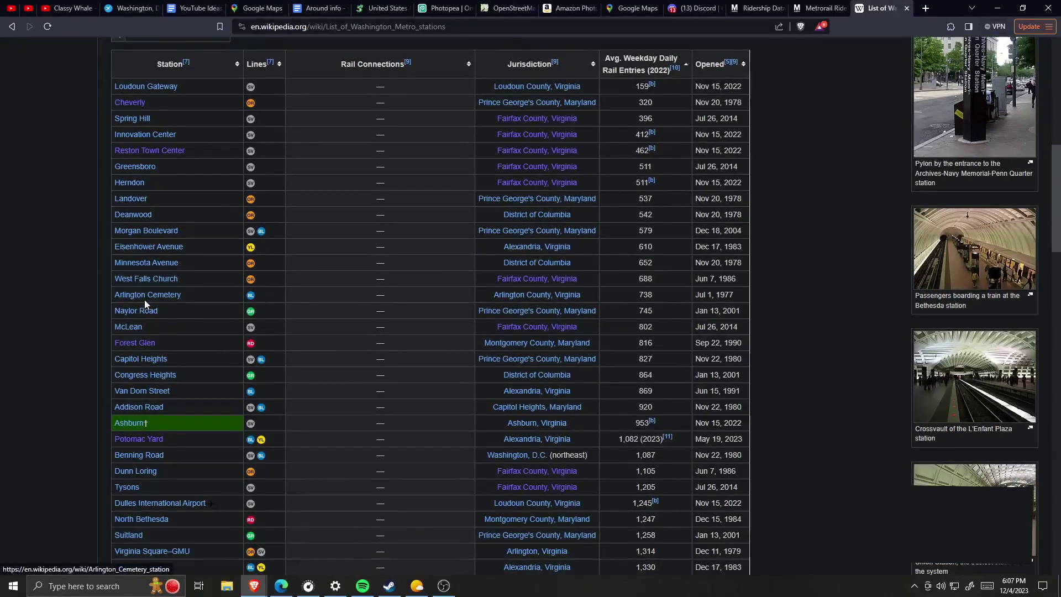
scroll(805, 177, up, 1)
scroll(805, 177, down, 1)
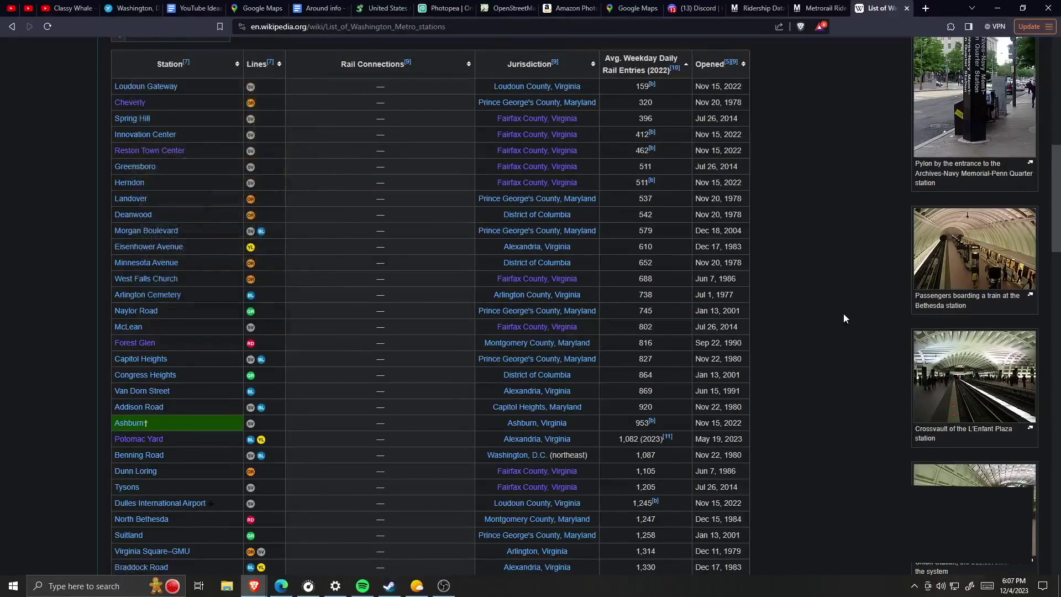
middle_click(810, 292)
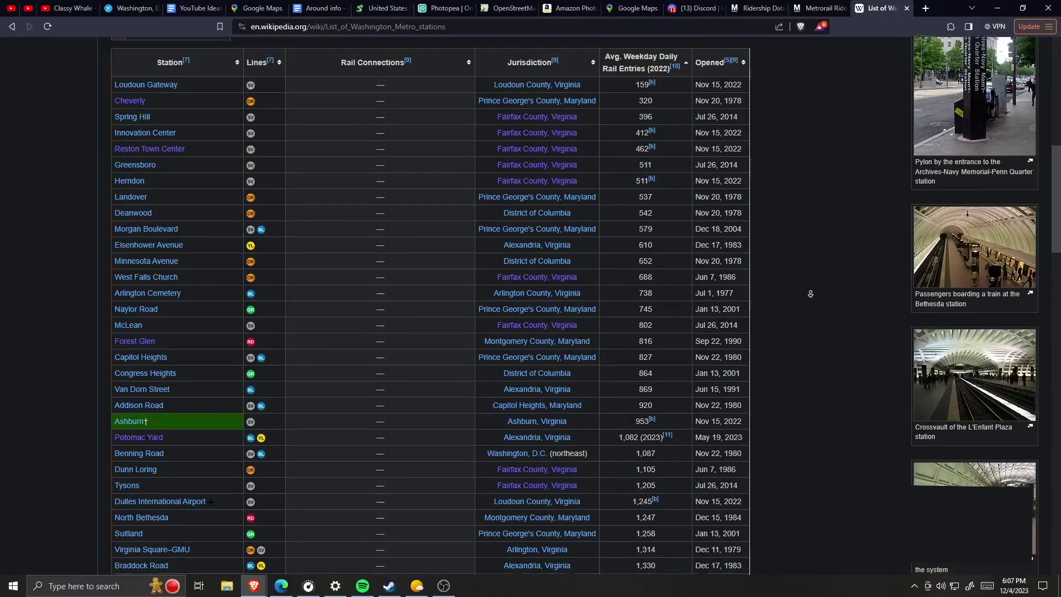
scroll(812, 296, down, 20)
scroll(823, 265, up, 16)
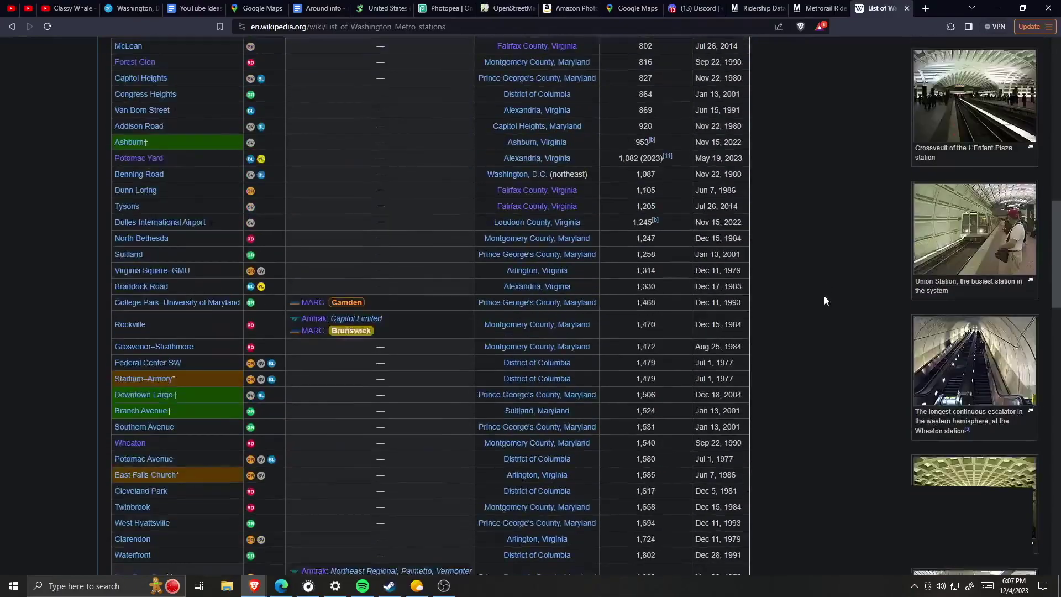
scroll(823, 353, up, 20)
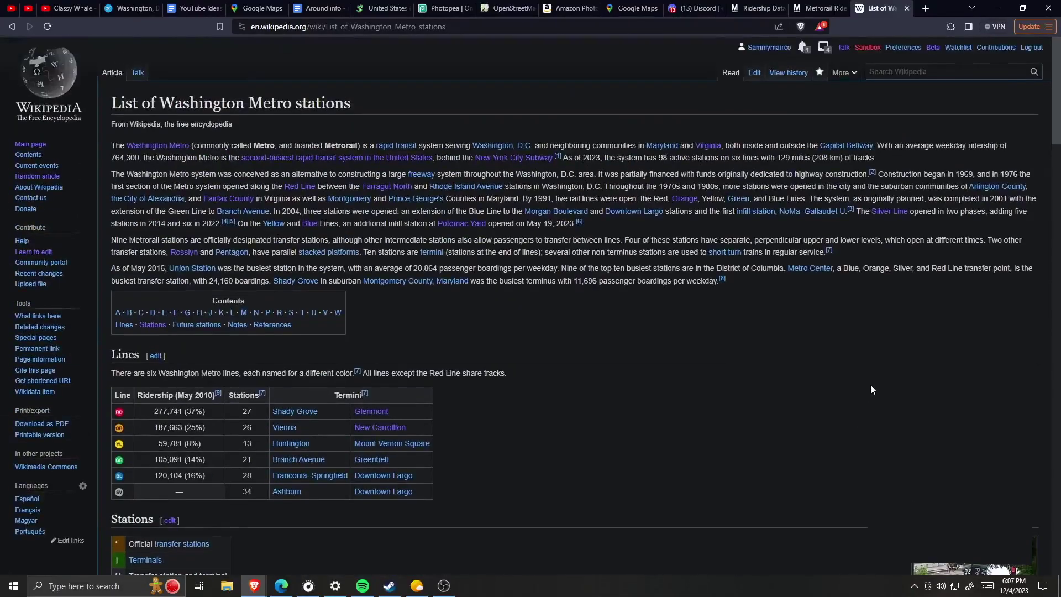
key(ctrl+w)
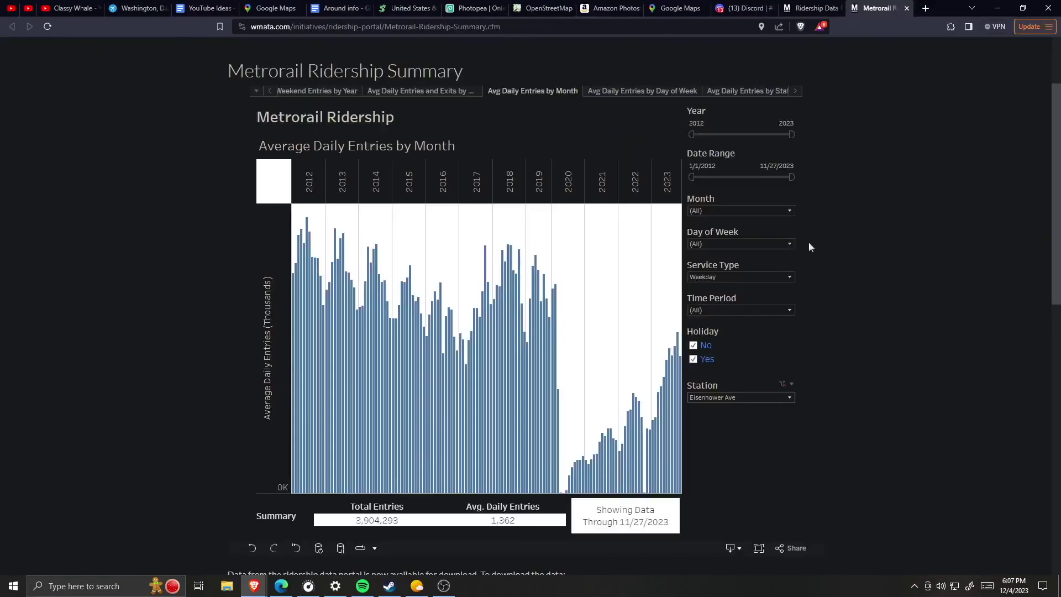
Switch to the Avg Daily Entries and Exits by Hour view and examine Eisenhower Ave's morning and evening peaks
click(256, 90)
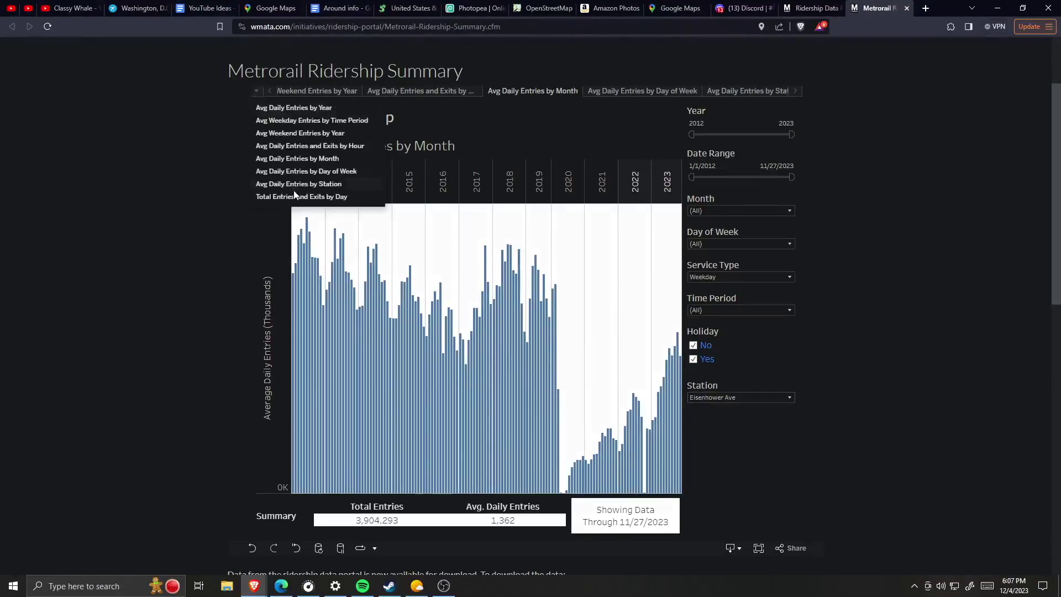
click(313, 146)
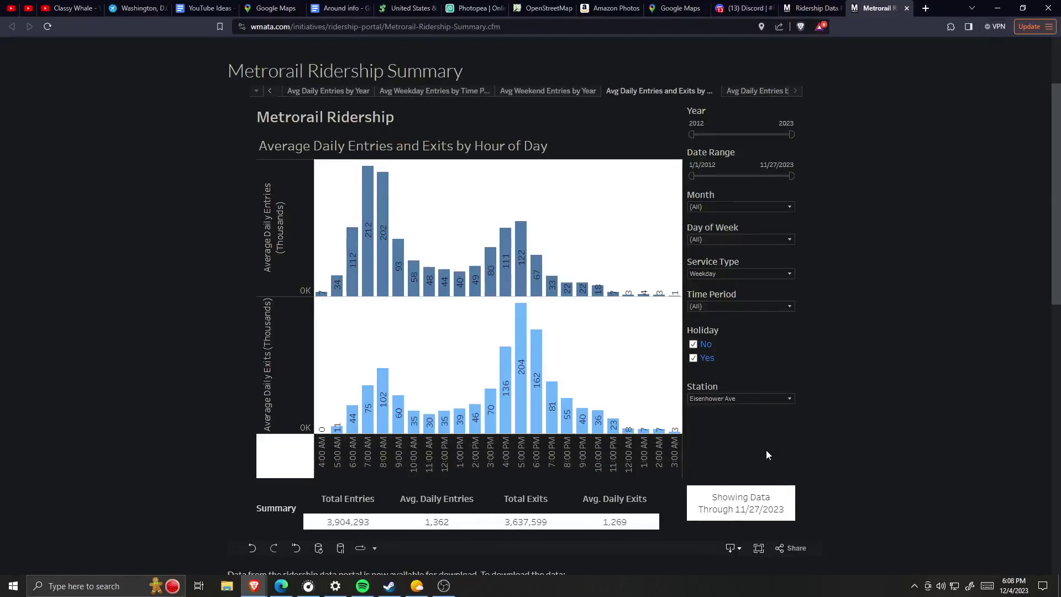
mouse_move(366, 270)
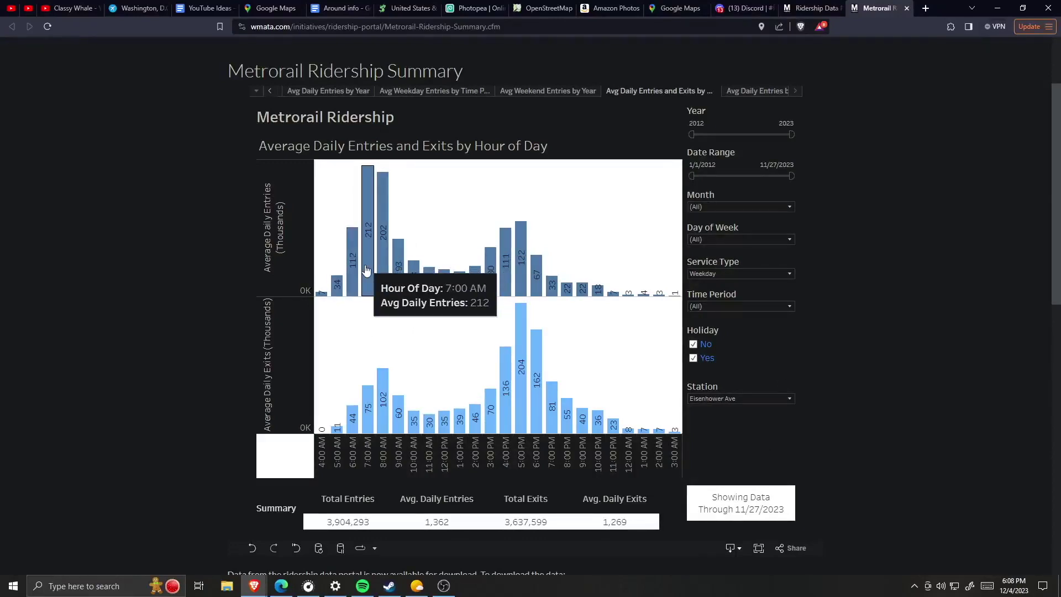
mouse_move(506, 401)
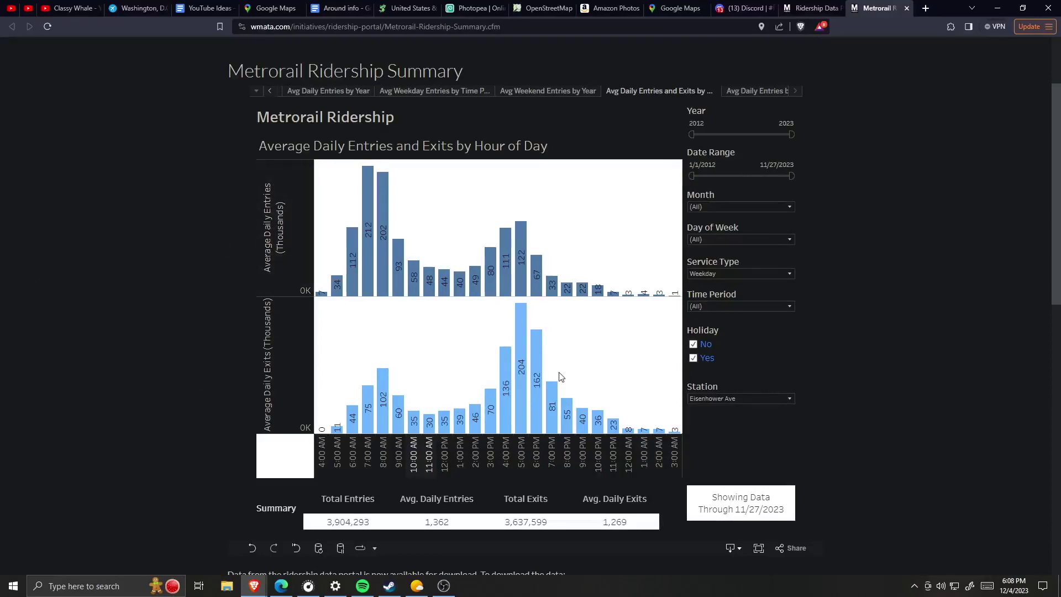
mouse_move(522, 275)
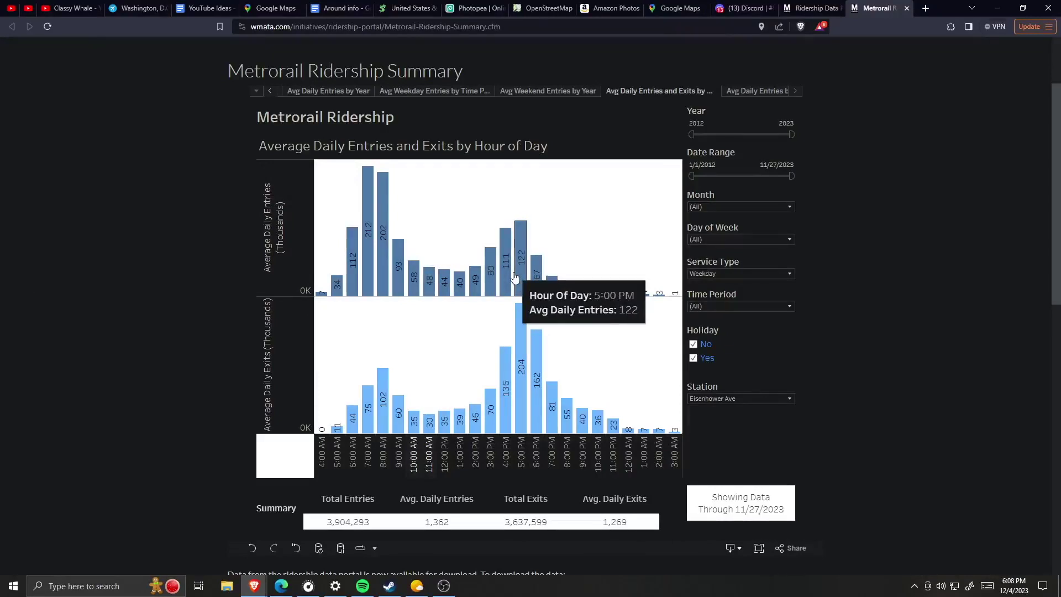
Enter 60/8 in Windows search and return to the hourly dashboard
key(super)
text(60/8)
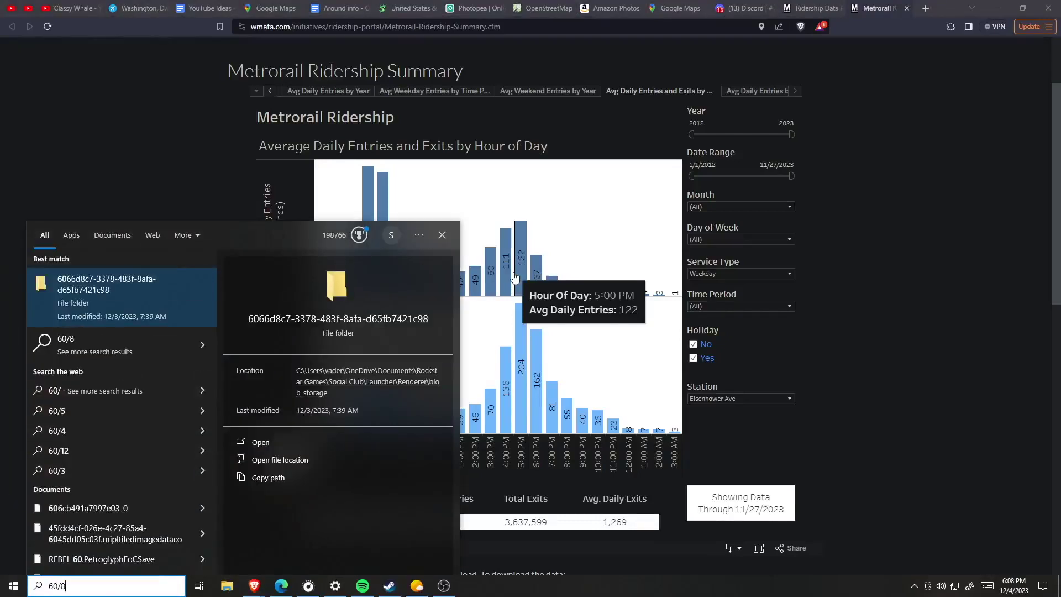
click(894, 416)
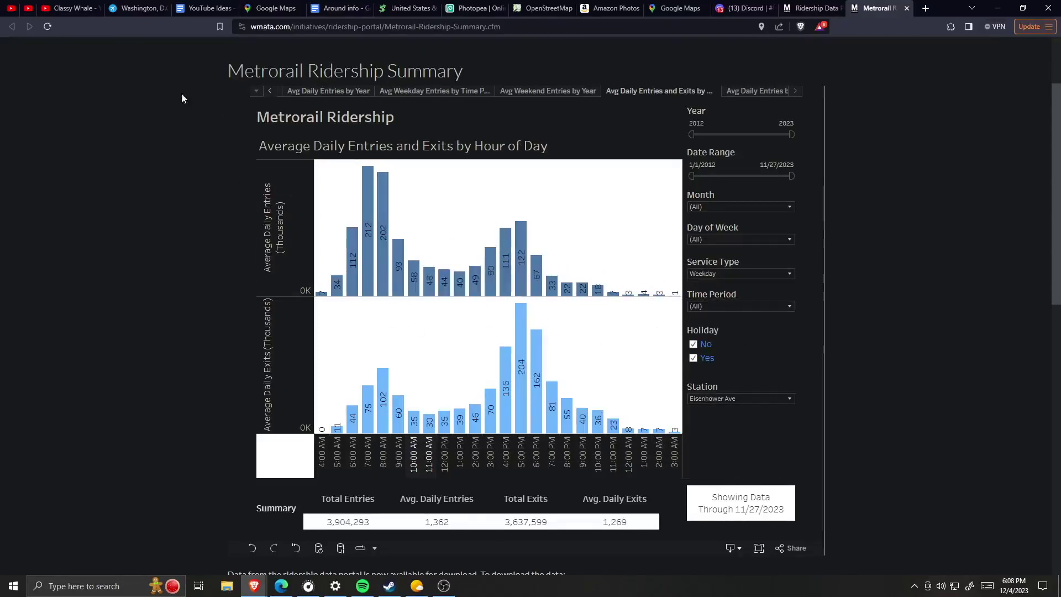
click(258, 91)
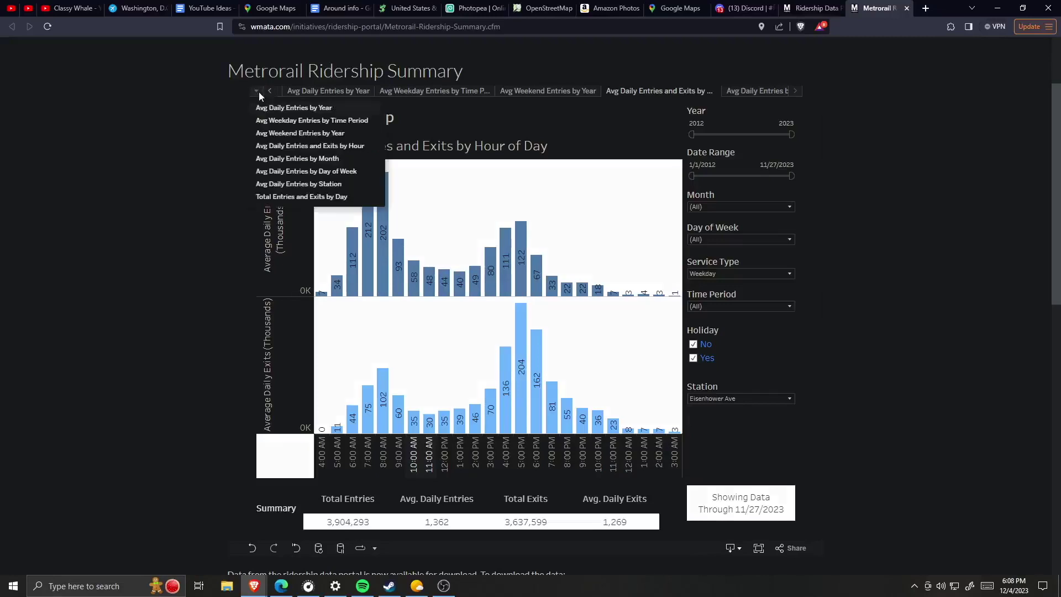
click(918, 198)
scroll(209, 199, up, 2)
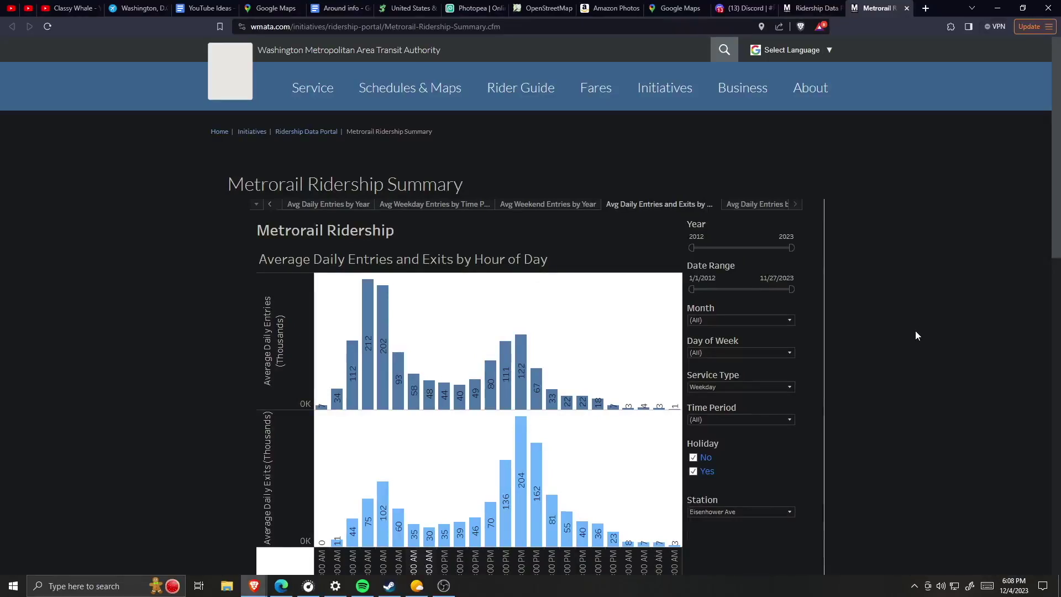
scroll(912, 354, down, 1)
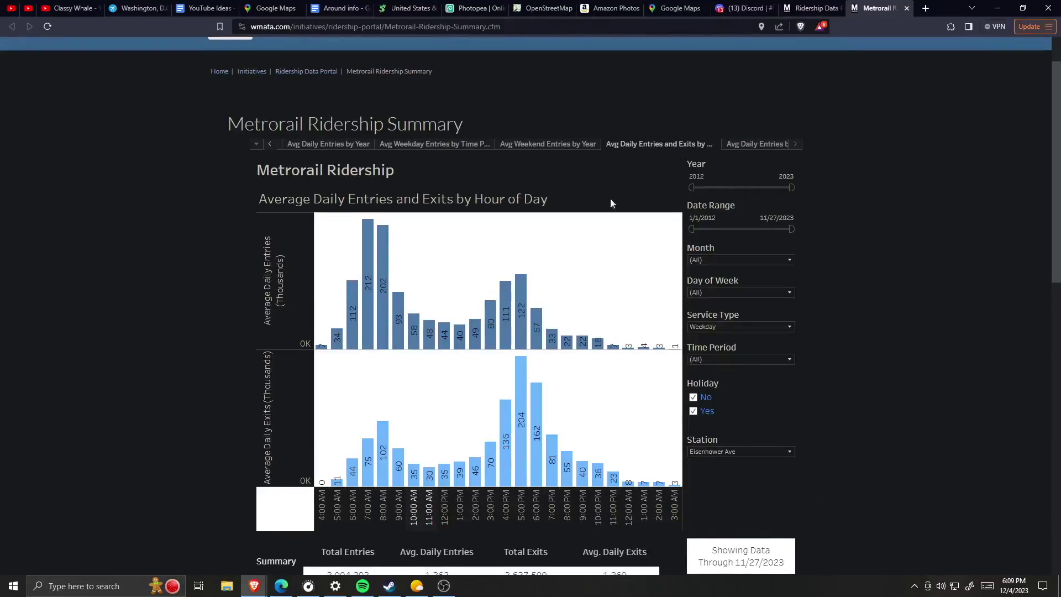
Close the Metrorail summary and open the Metrobus Ridership Summary in a new tab from the Ridership Data Portal
key(ctrl+w)
scroll(719, 360, down, 2)
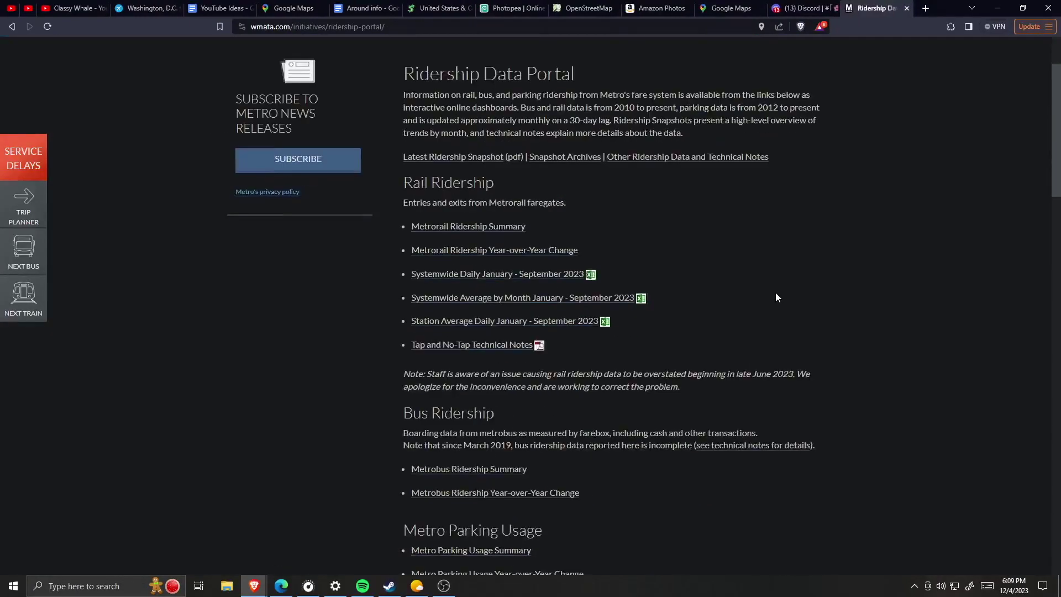
scroll(776, 303, down, 1)
middle_click(468, 412)
click(877, 12)
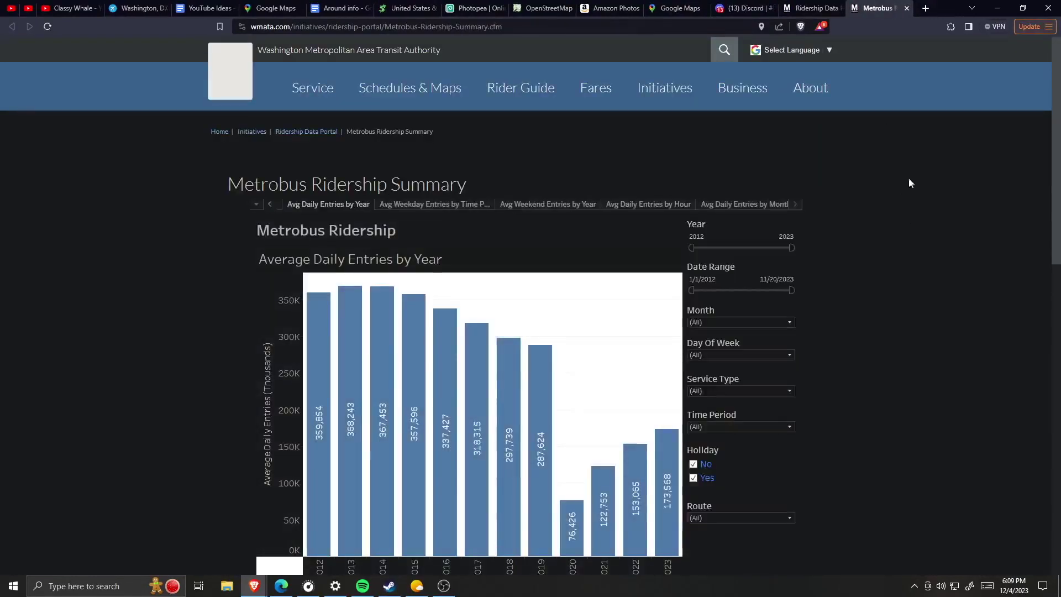
Look through the options in the Metrobus dashboard's Route filter, leaving all routes selected
scroll(929, 301, down, 2)
scroll(929, 301, down, 1)
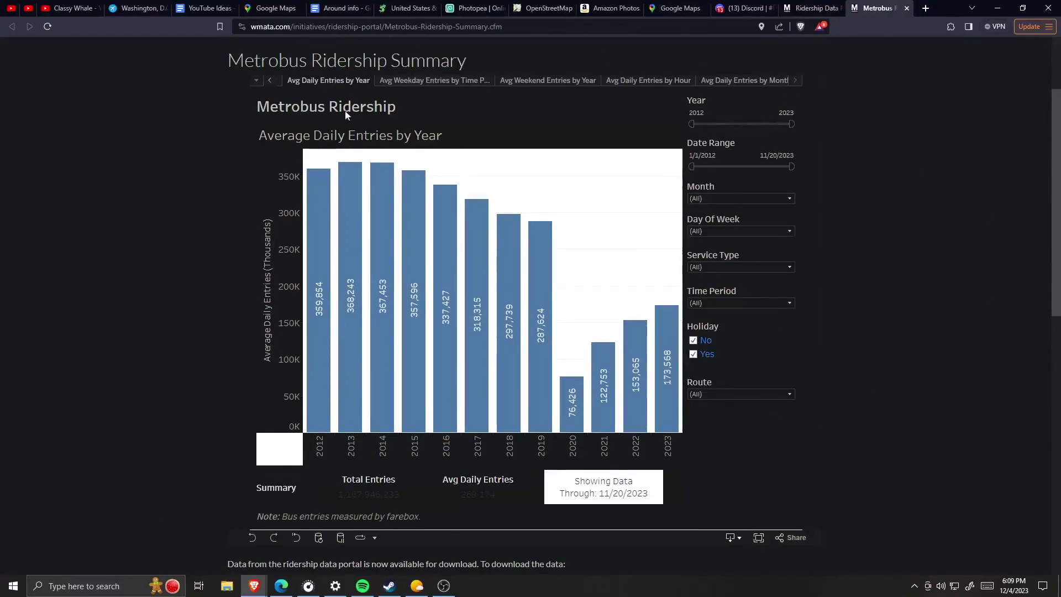
click(256, 81)
click(145, 228)
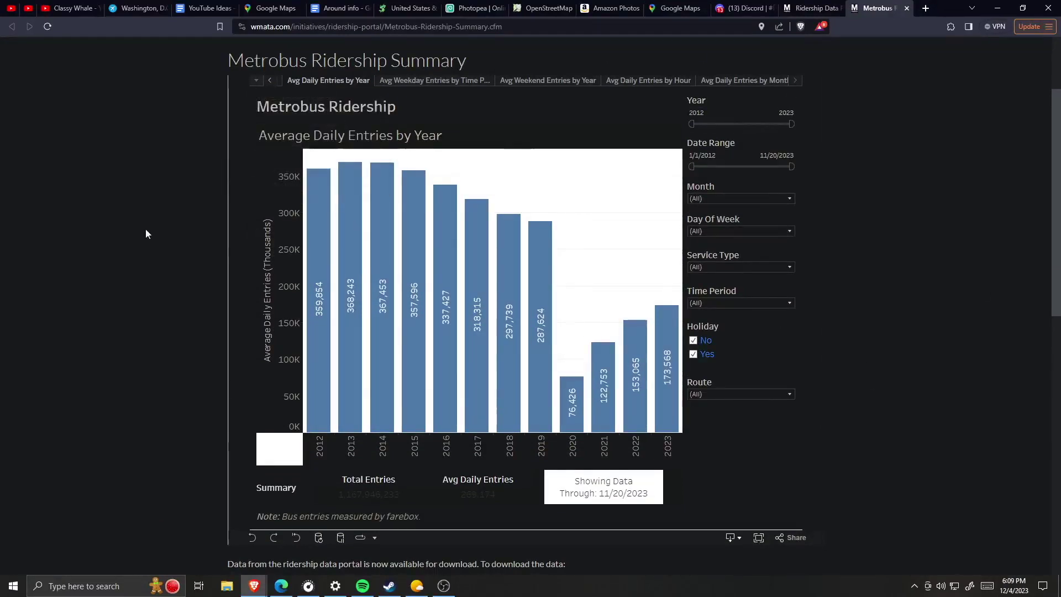
click(765, 394)
scroll(733, 181, down, 10)
scroll(802, 196, up, 12)
drag(790, 155, 800, 273)
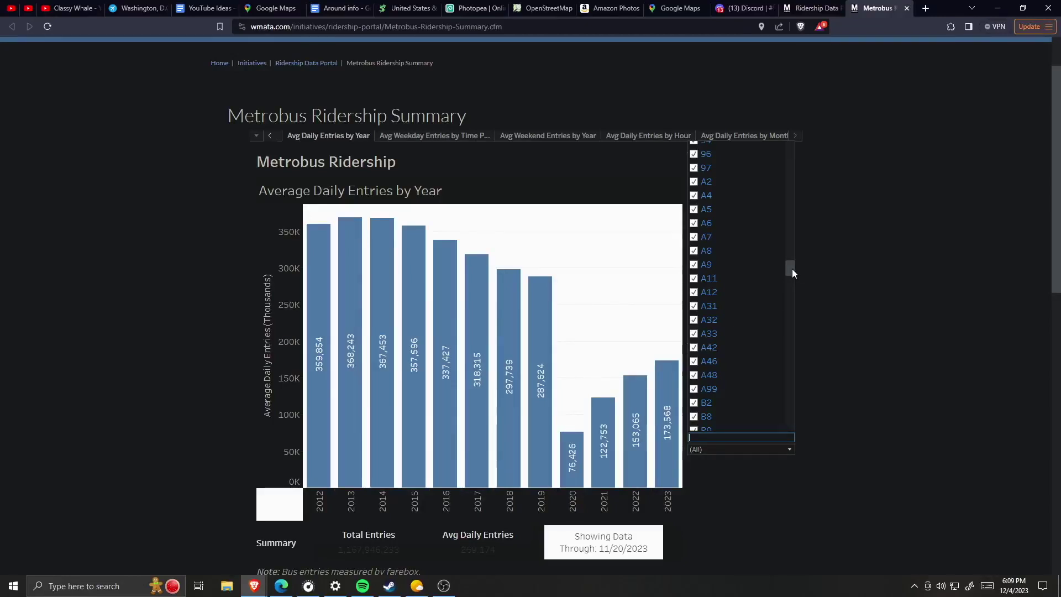
drag(791, 268, 807, 64)
click(847, 313)
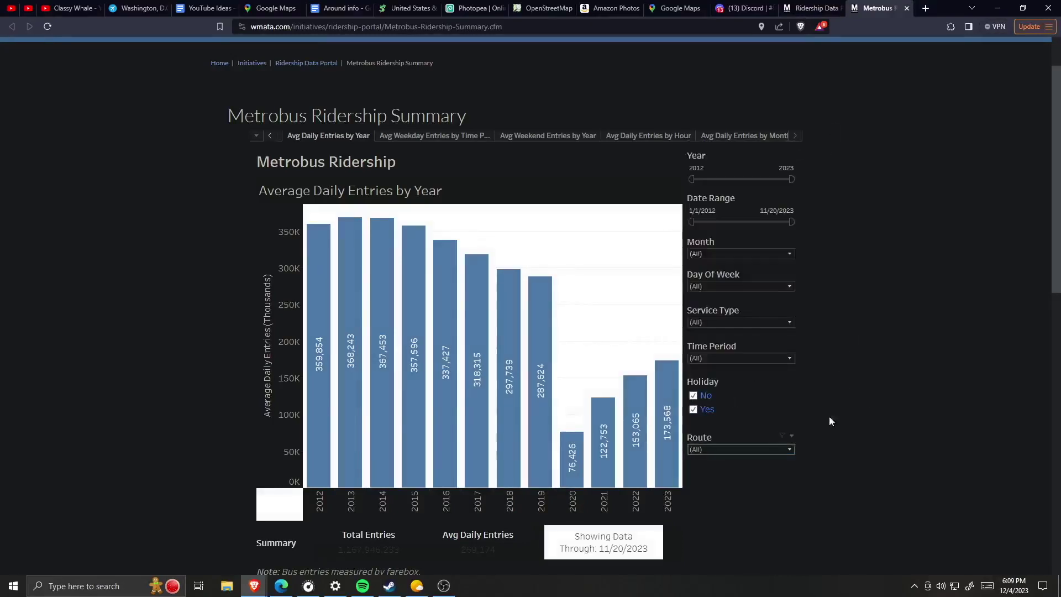
Examine the yearly Metrobus bars and calculate 173/287 in Windows search to compare 2023 with 2019
mouse_move(329, 312)
mouse_move(362, 308)
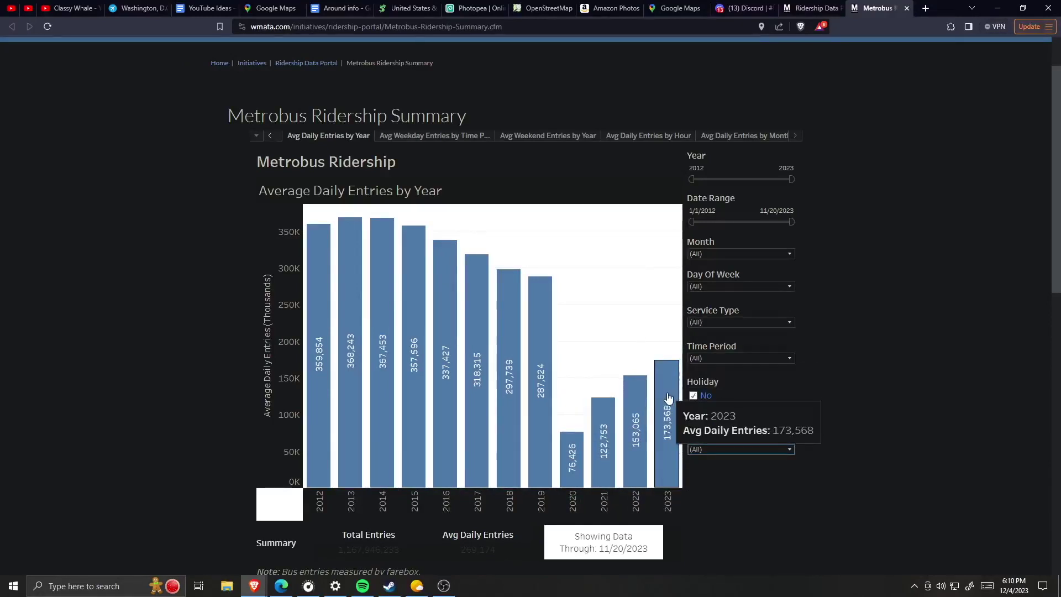
key(super)
text(173)
text(/278)
key(BackSpace)
key(BackSpace)
text(87)
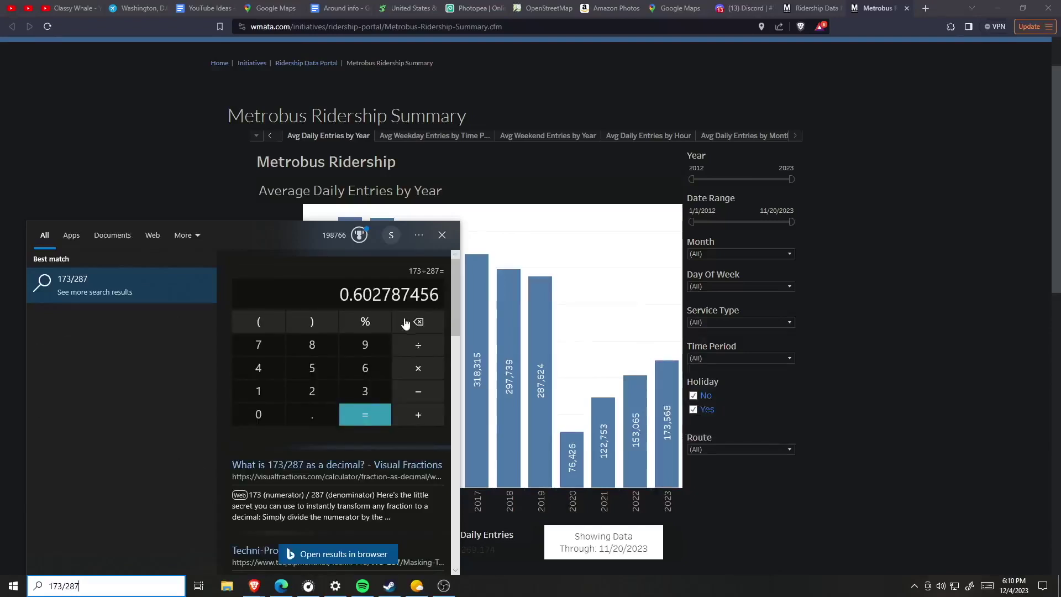
key(Escape)
Switch the Metrobus dashboard to Avg Daily Entries by Month and calculate 195/271 in Windows search
click(257, 136)
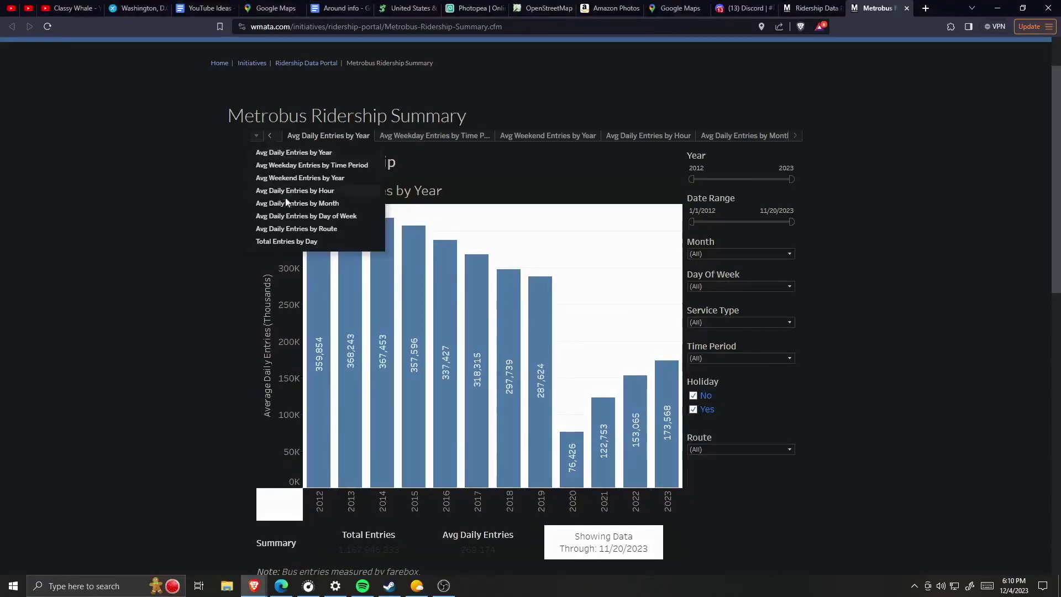
click(322, 205)
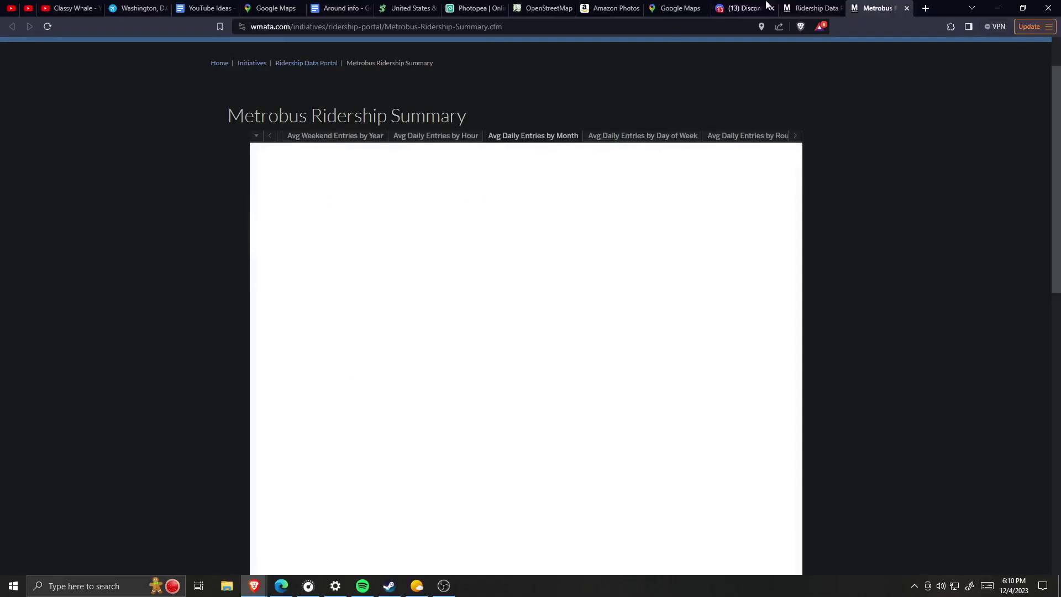
scroll(683, 363, down, 1)
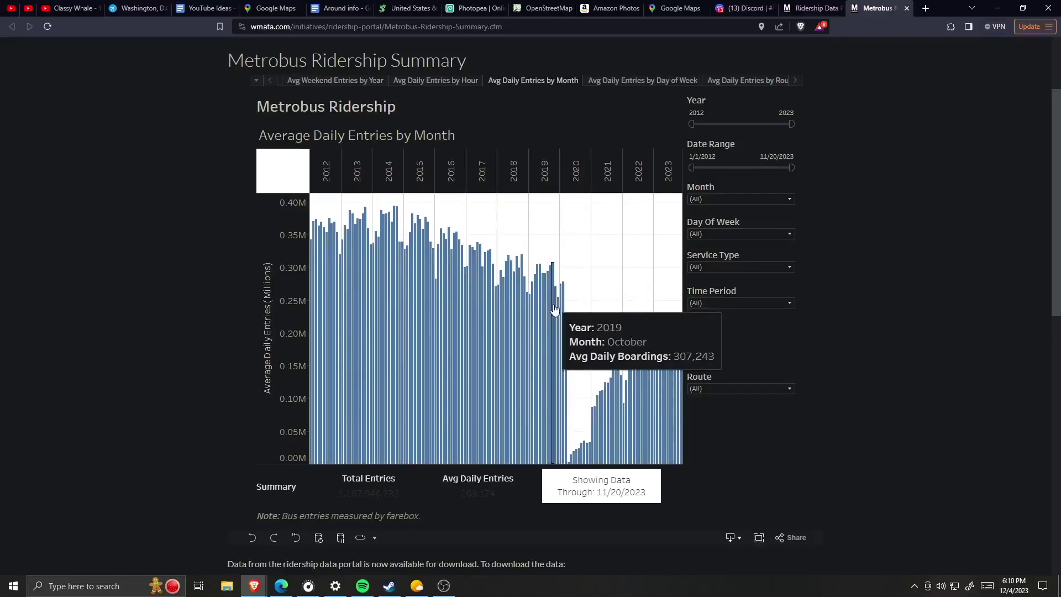
key(super)
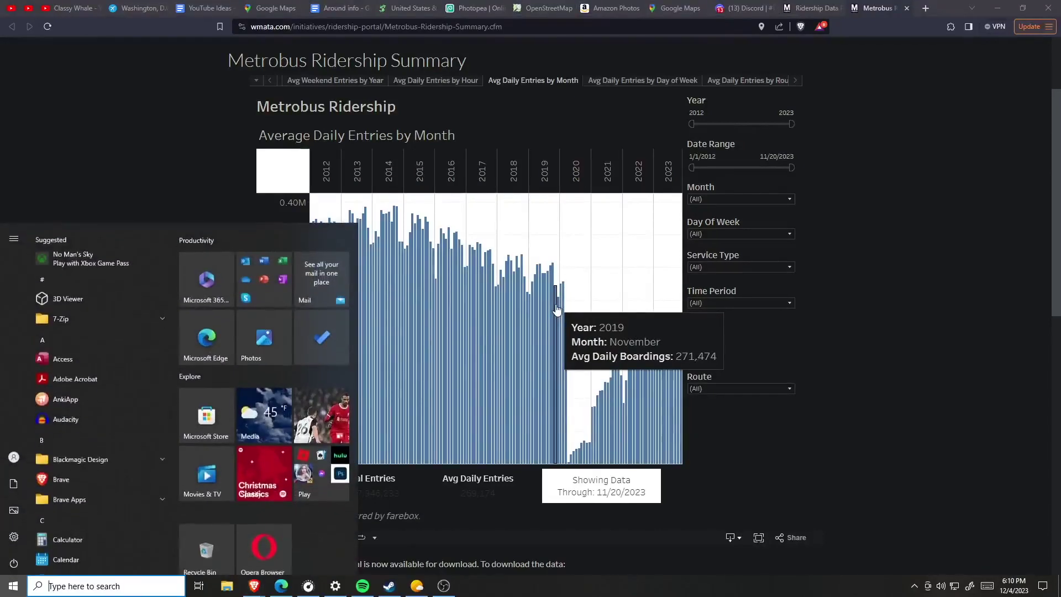
text(195/271)
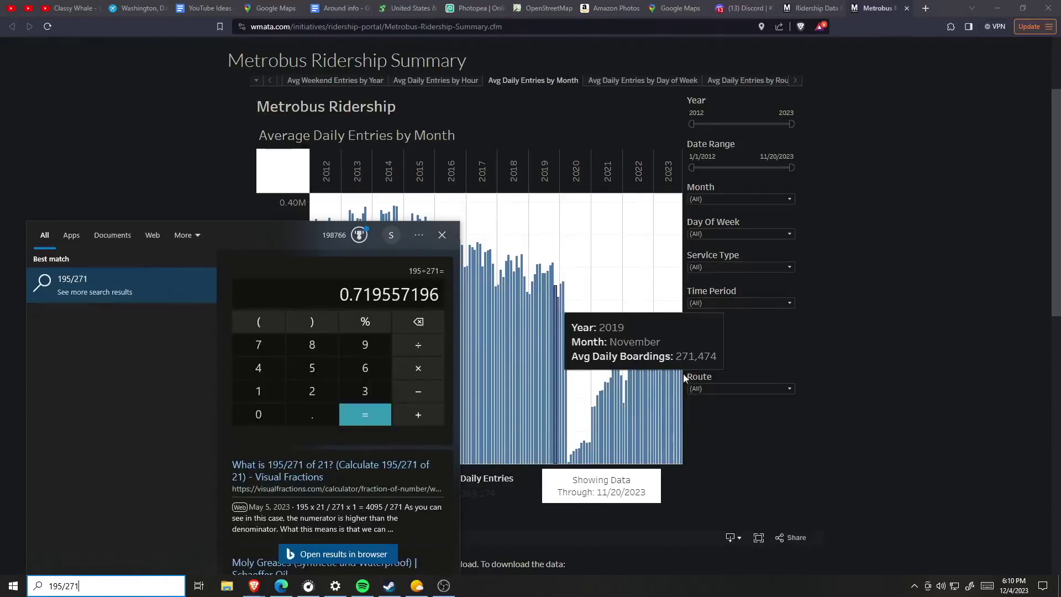
key(Escape)
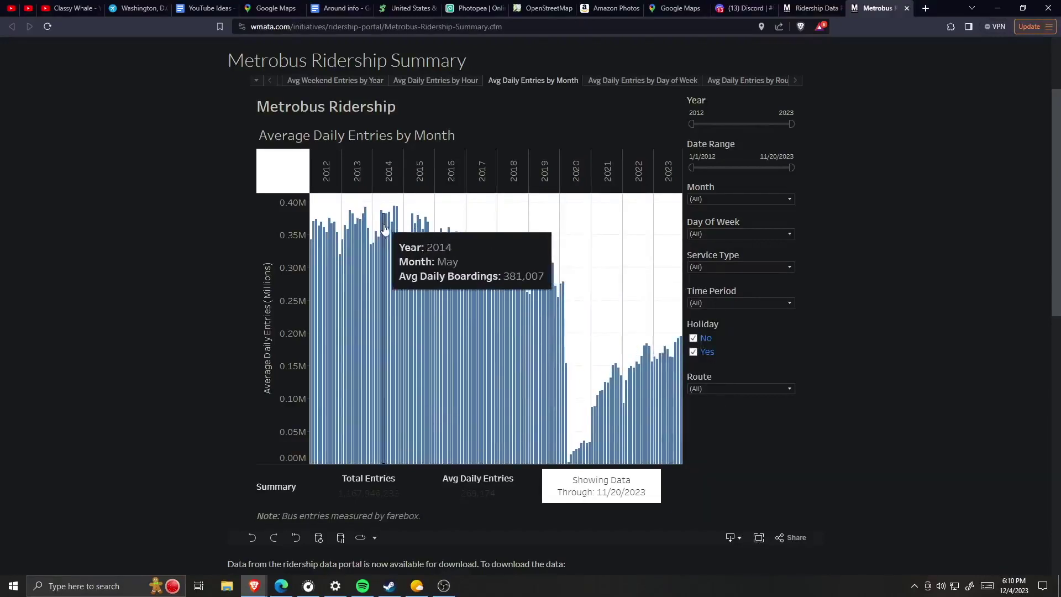
Inspect the October 2014 boardings in the monthly chart and calculate 195/392 in Windows search
mouse_move(421, 268)
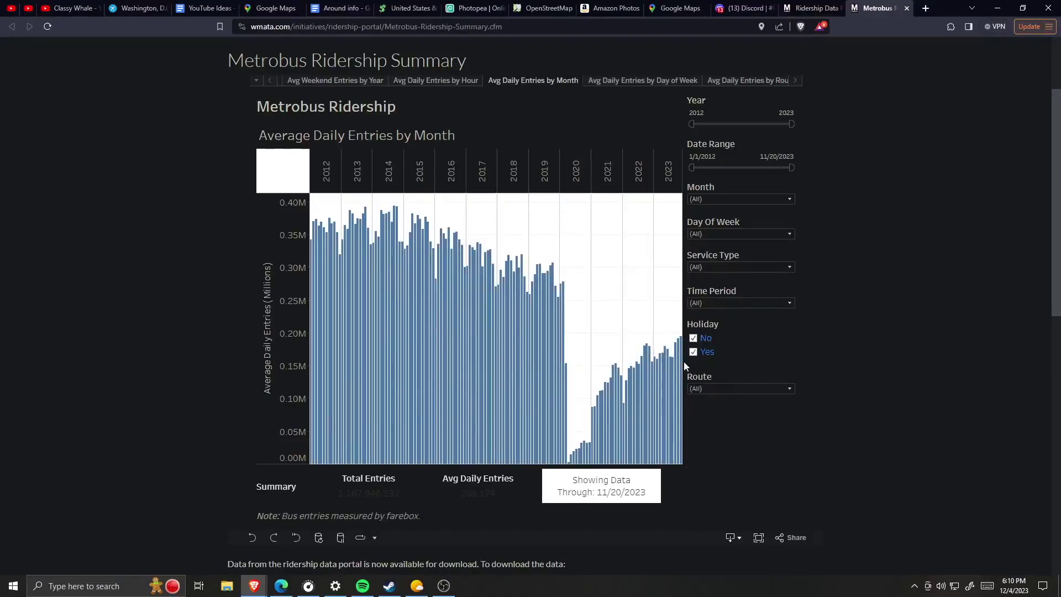
mouse_move(398, 252)
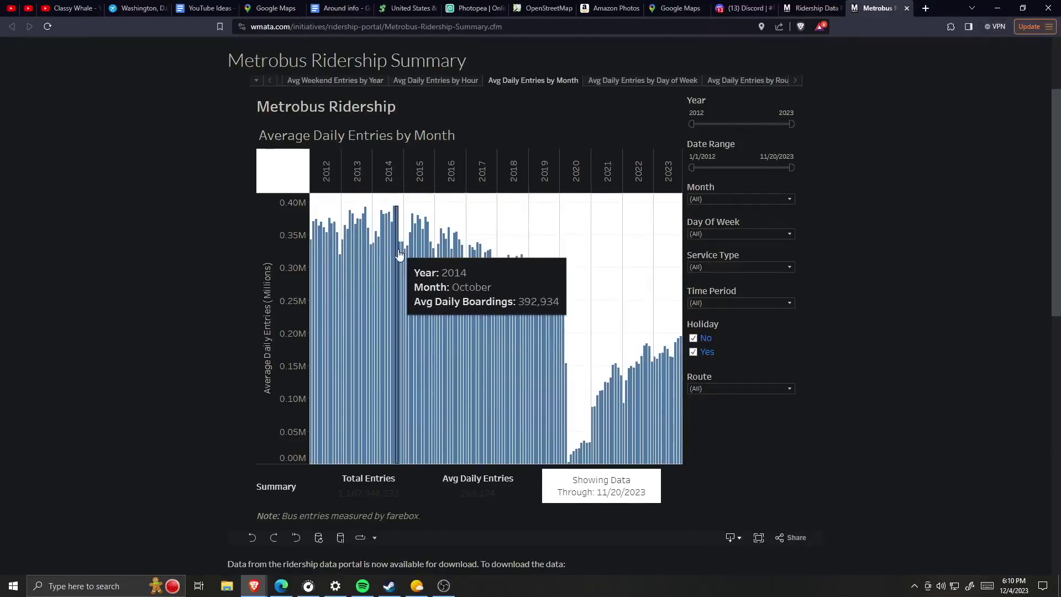
key(super)
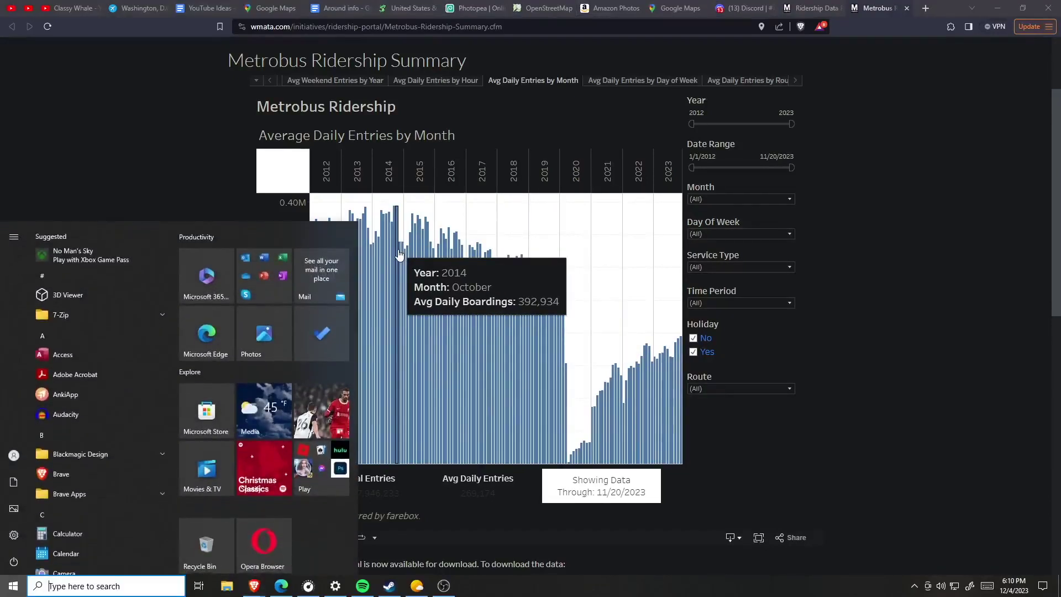
text(195/392)
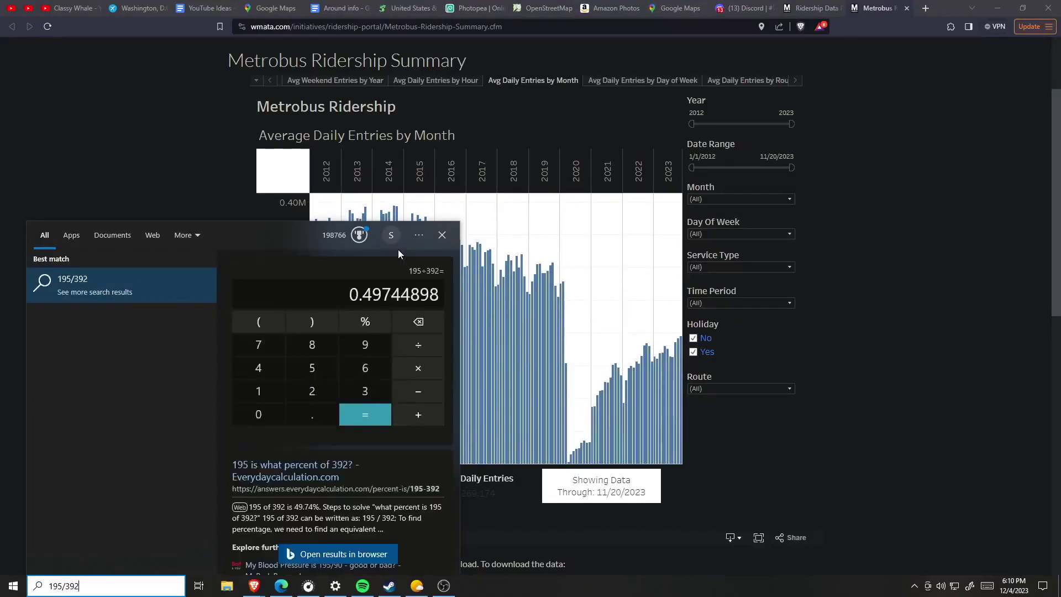
key(Escape)
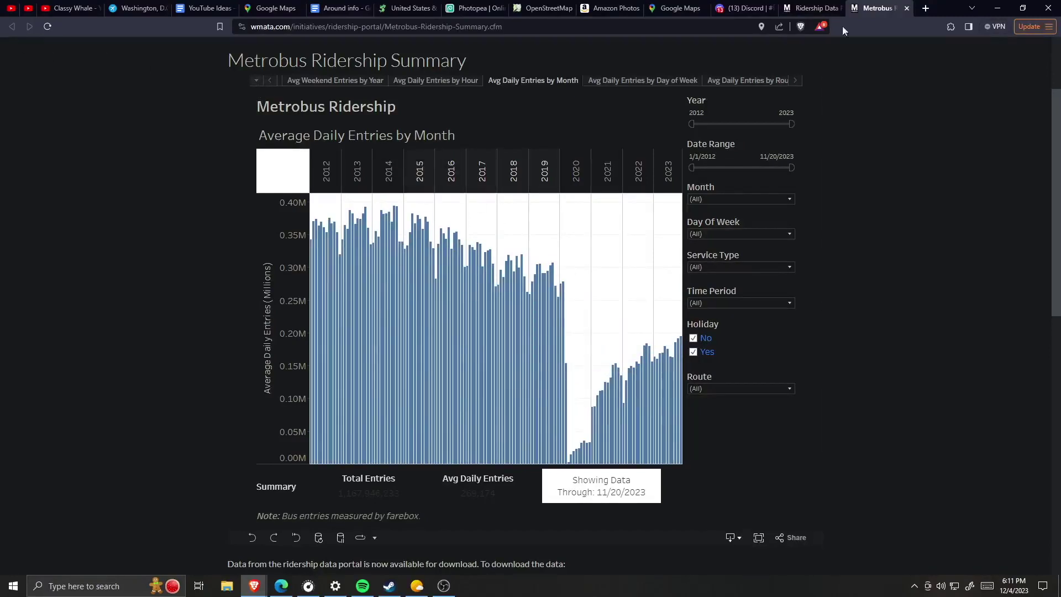
Switch the Metrobus dashboard to Avg Daily Entries by Route and look over the route table
click(746, 389)
scroll(755, 227, down, 3)
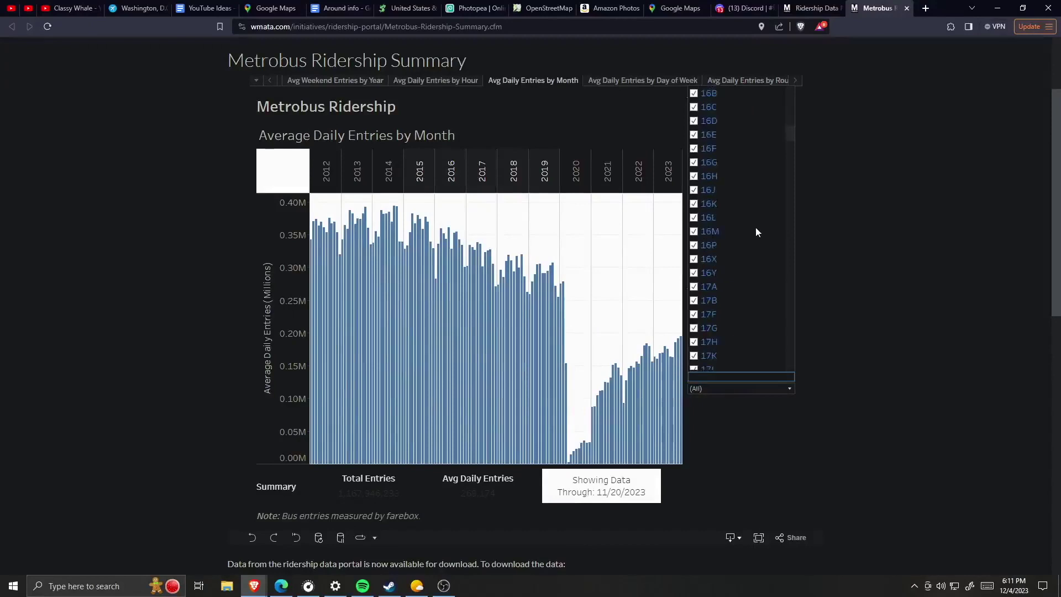
click(256, 80)
click(256, 80)
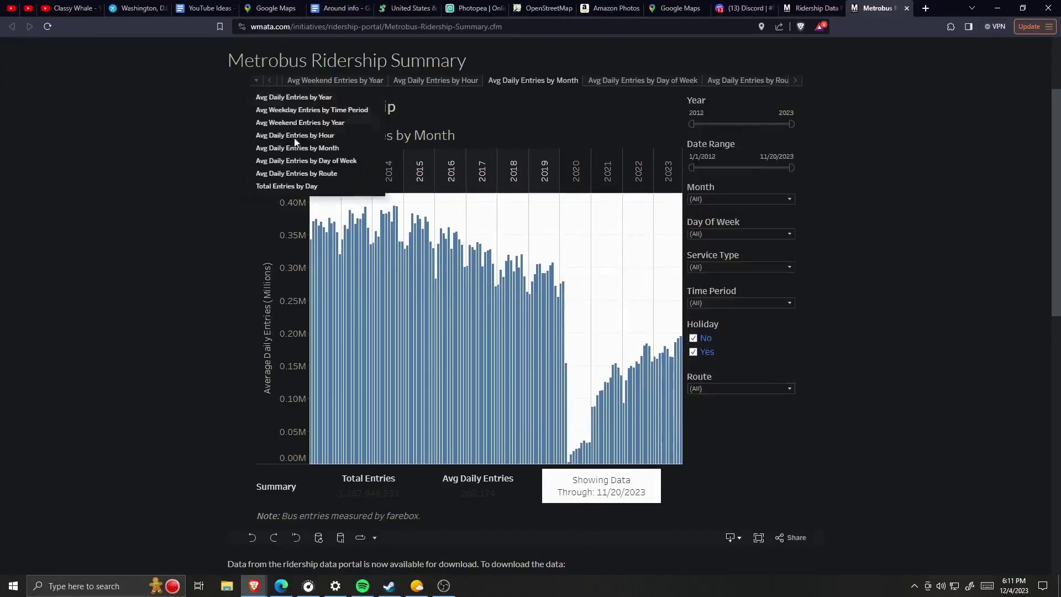
click(339, 173)
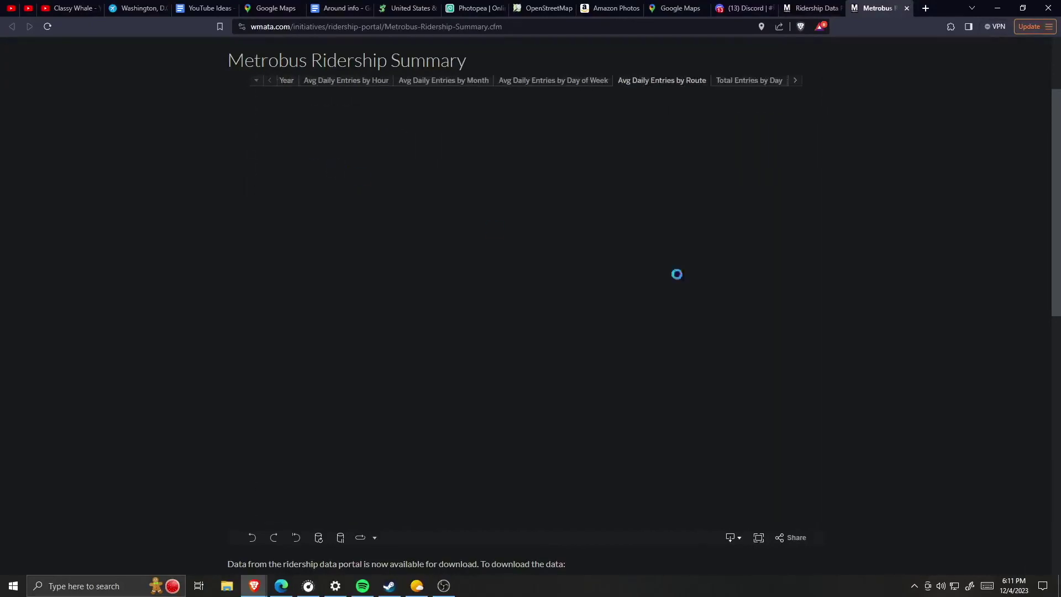
scroll(549, 291, down, 5)
scroll(549, 291, up, 8)
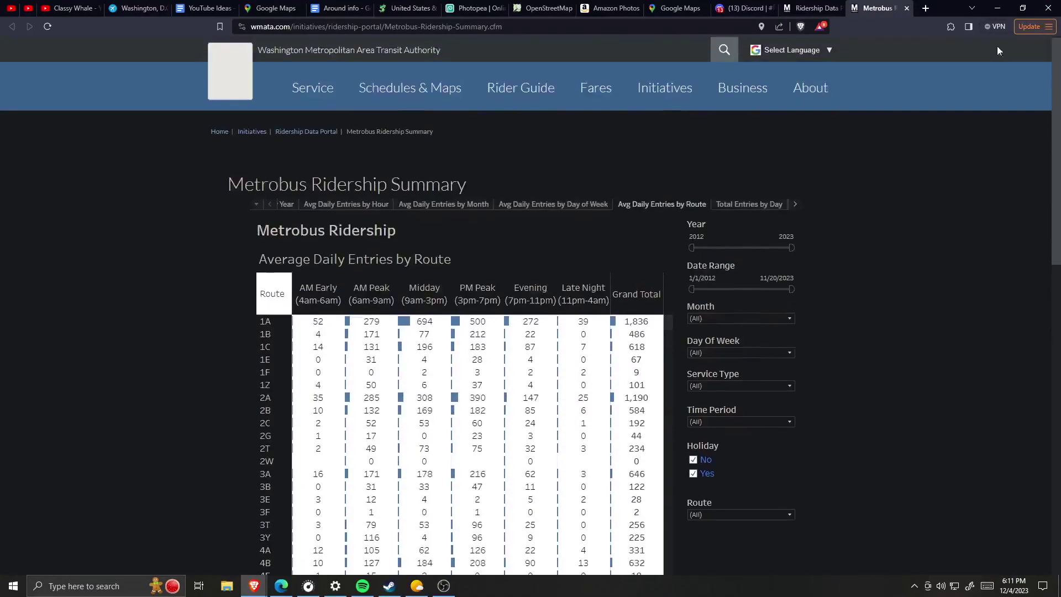
Close the Metrobus summary and open the Metro Parking Usage Summary in a new tab from the Ridership Data Portal
click(905, 8)
scroll(492, 347, down, 3)
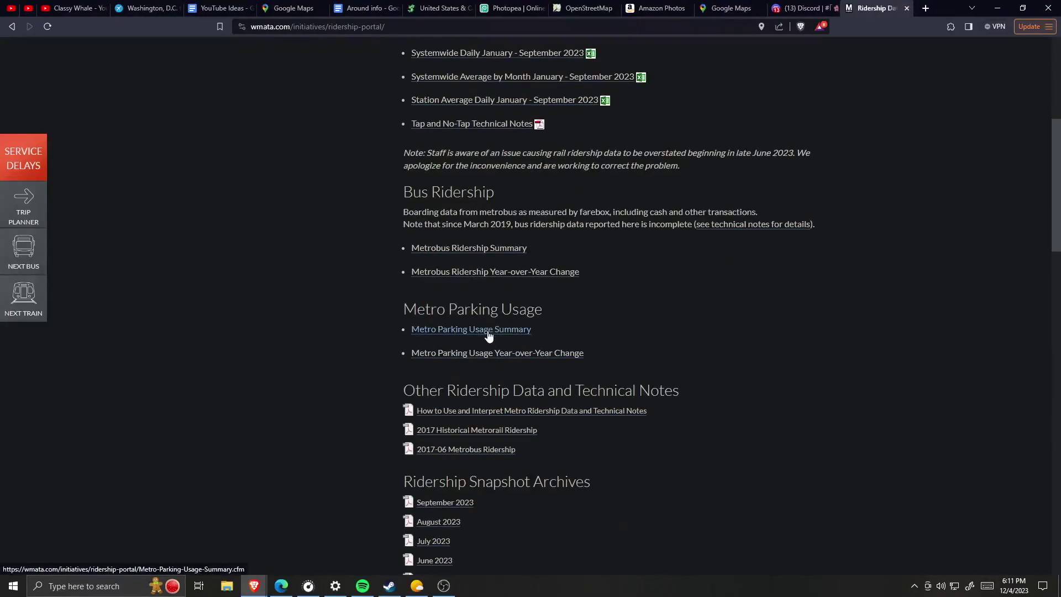
middle_click(486, 331)
click(886, 6)
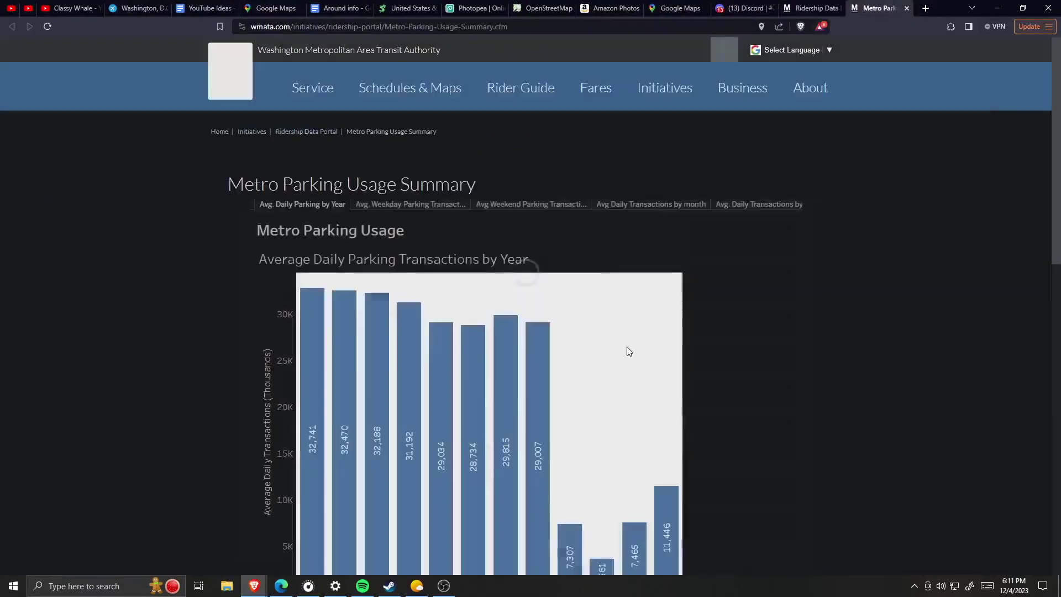
scroll(859, 313, down, 2)
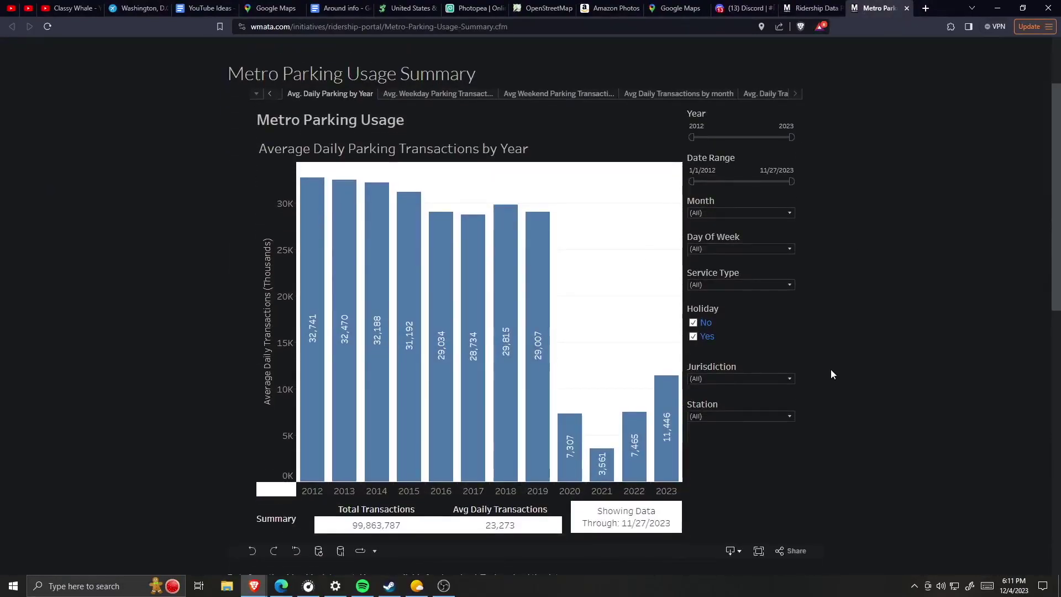
Filter the yearly parking transactions chart so that Day Of Week includes only Wednesday
mouse_move(442, 408)
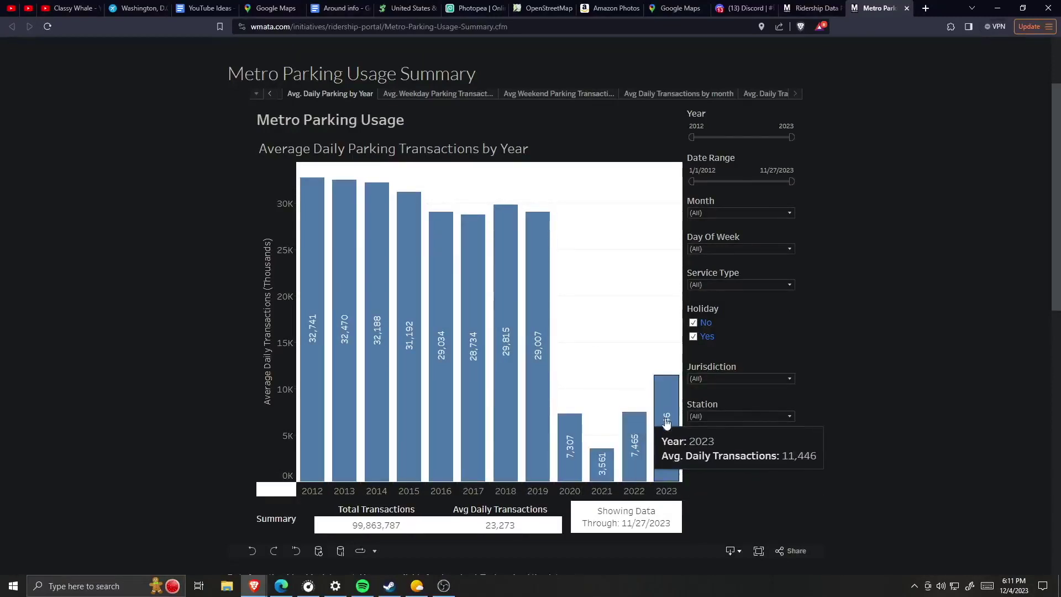
click(736, 246)
click(695, 274)
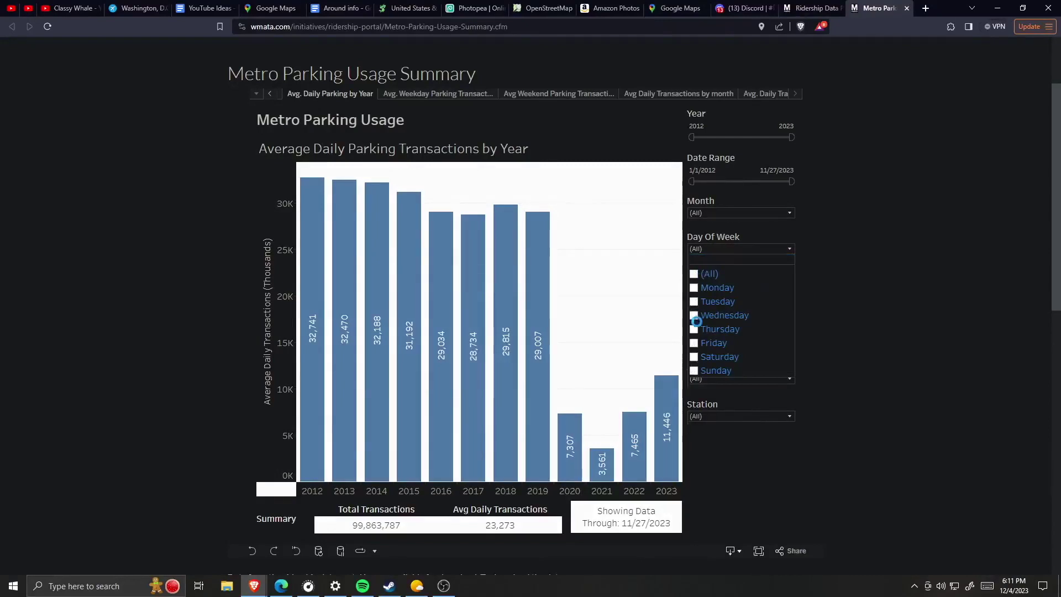
click(694, 316)
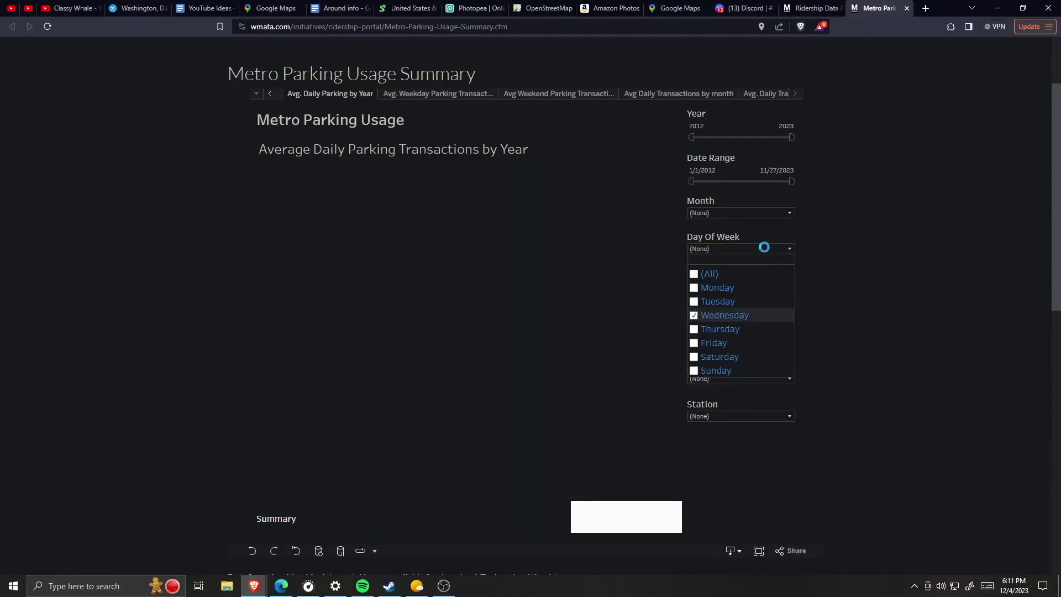
click(753, 249)
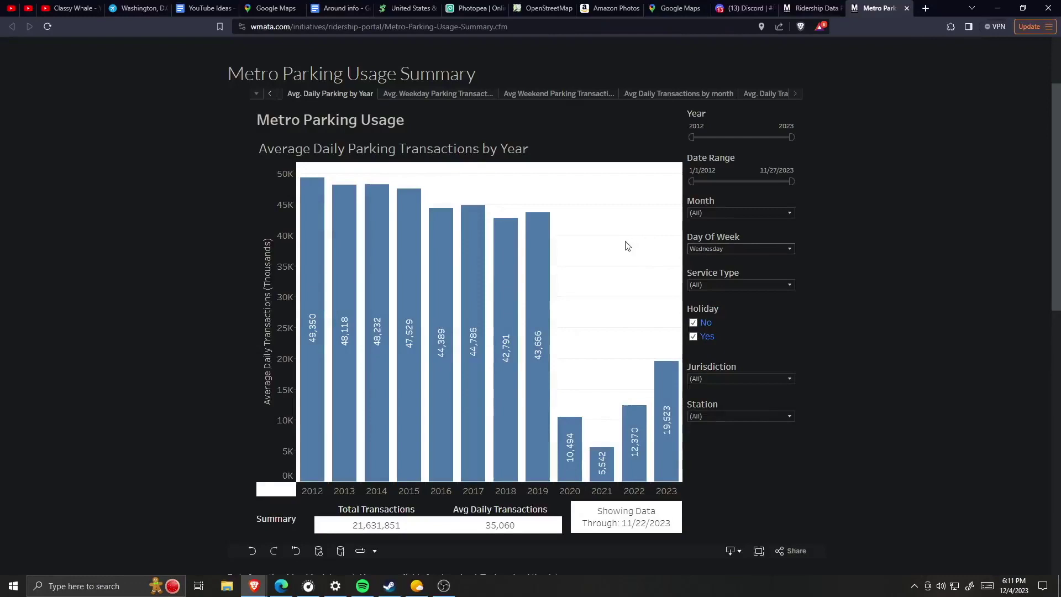
Calculate 19/43 in Windows search to compare 2023 Wednesday parking with 2019, and return to the dashboard
key(super)
text(19)
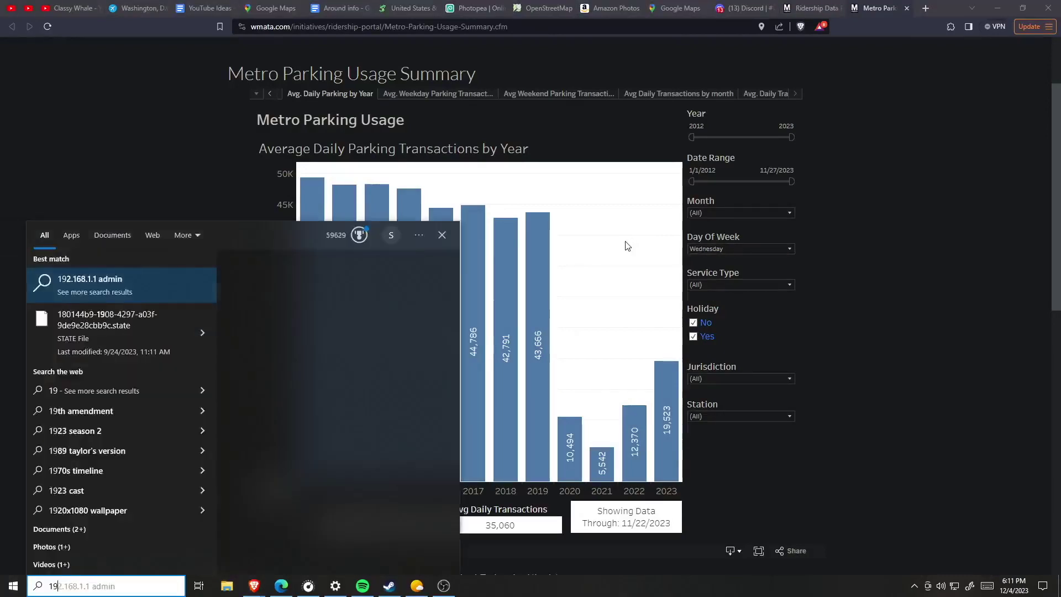
text(/43)
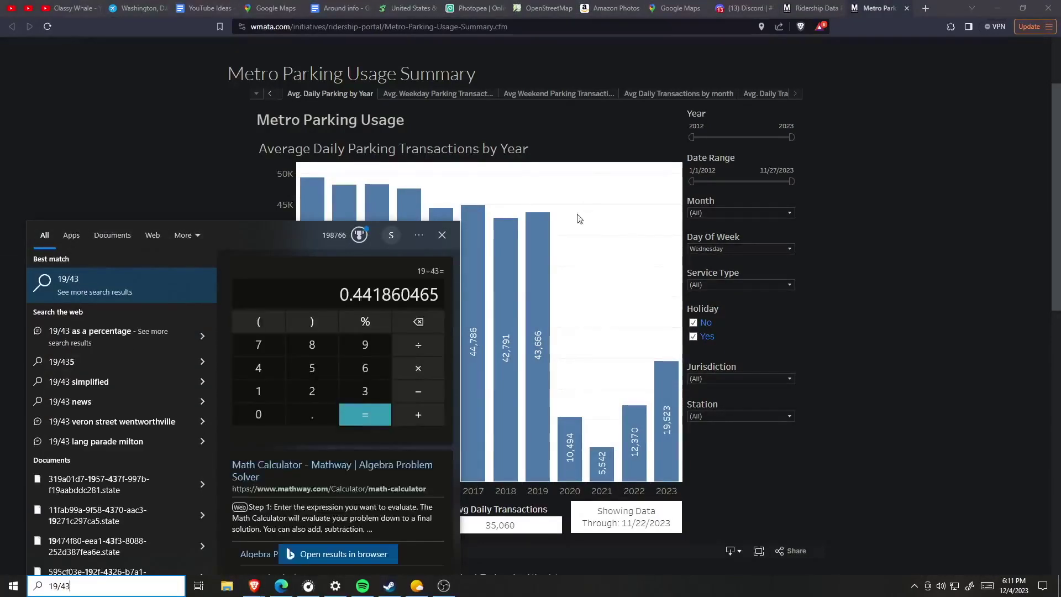
key(Escape)
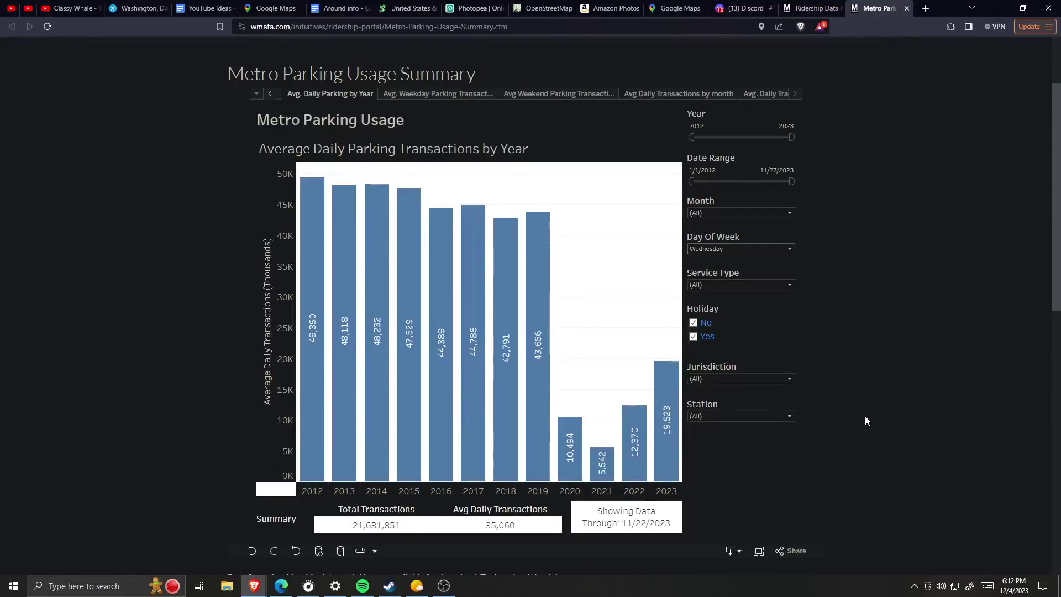
click(257, 95)
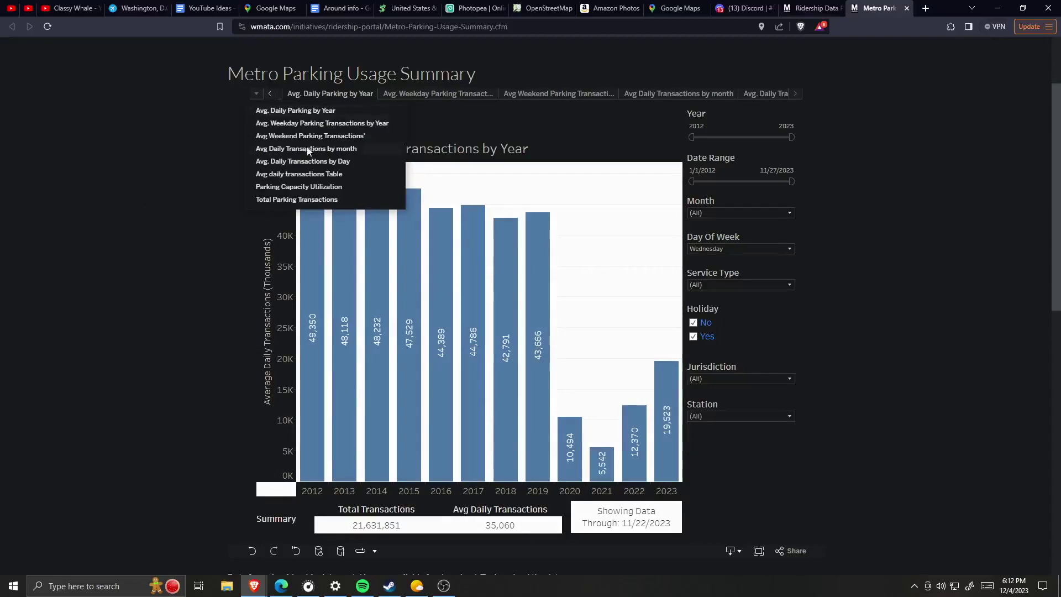
click(207, 128)
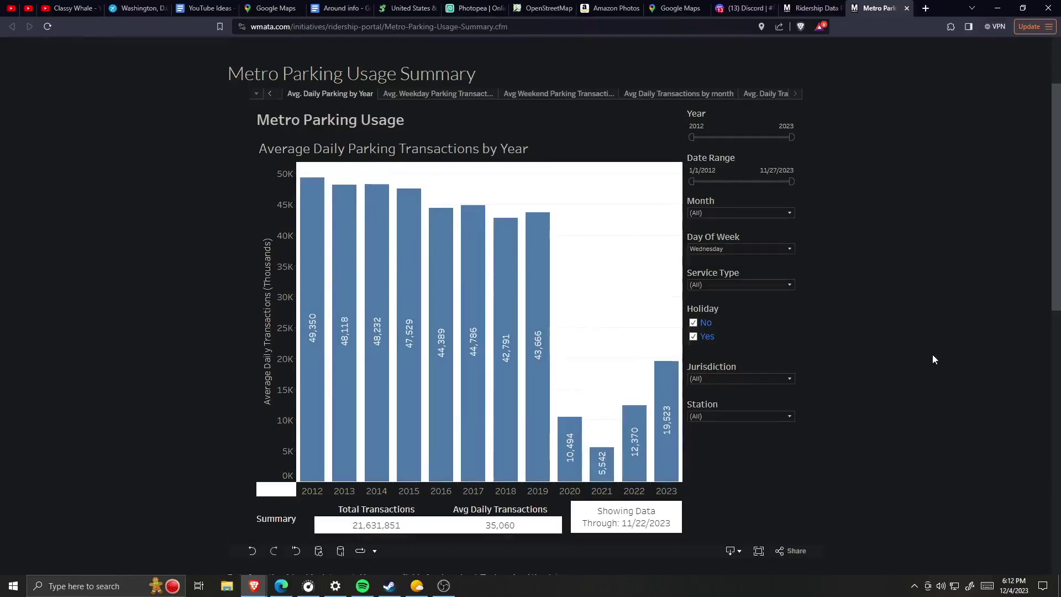
mouse_move(478, 222)
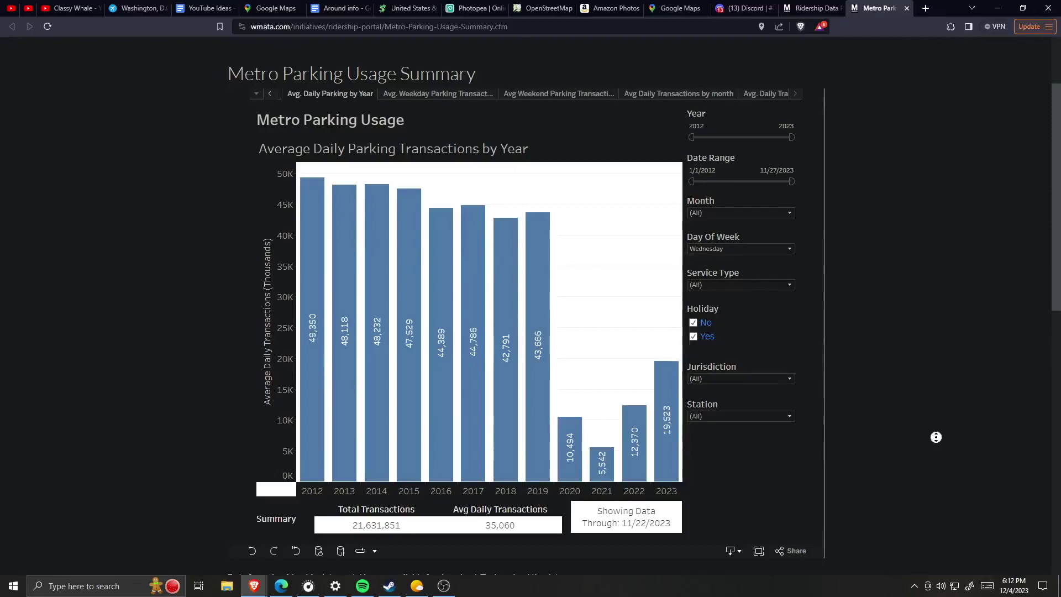
Go to the WMATA home page, look over its sections and expand the service delays list
scroll(901, 310, up, 2)
click(213, 72)
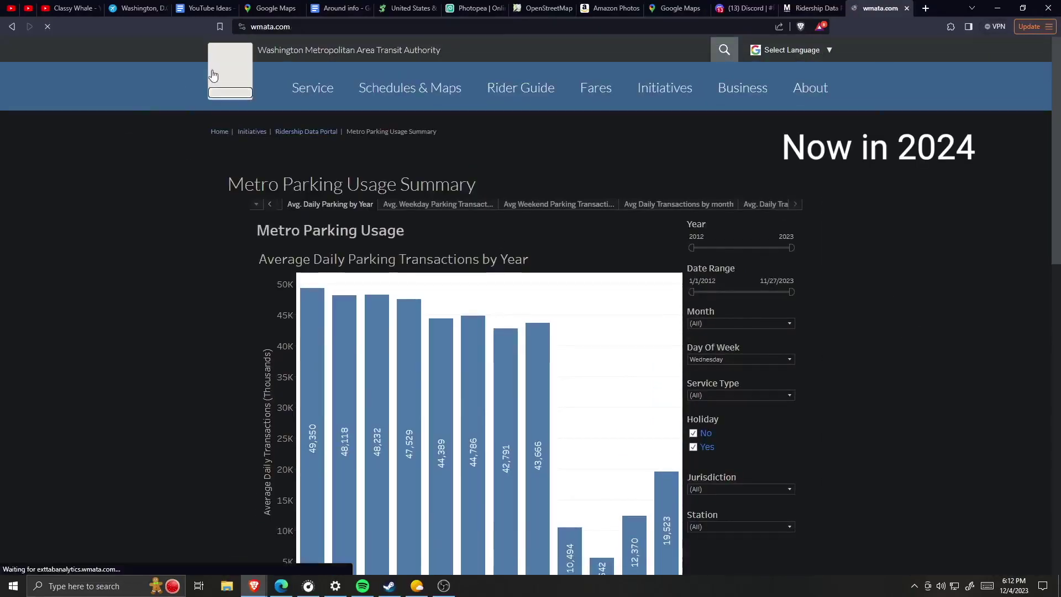
scroll(980, 255, down, 7)
scroll(980, 255, down, 5)
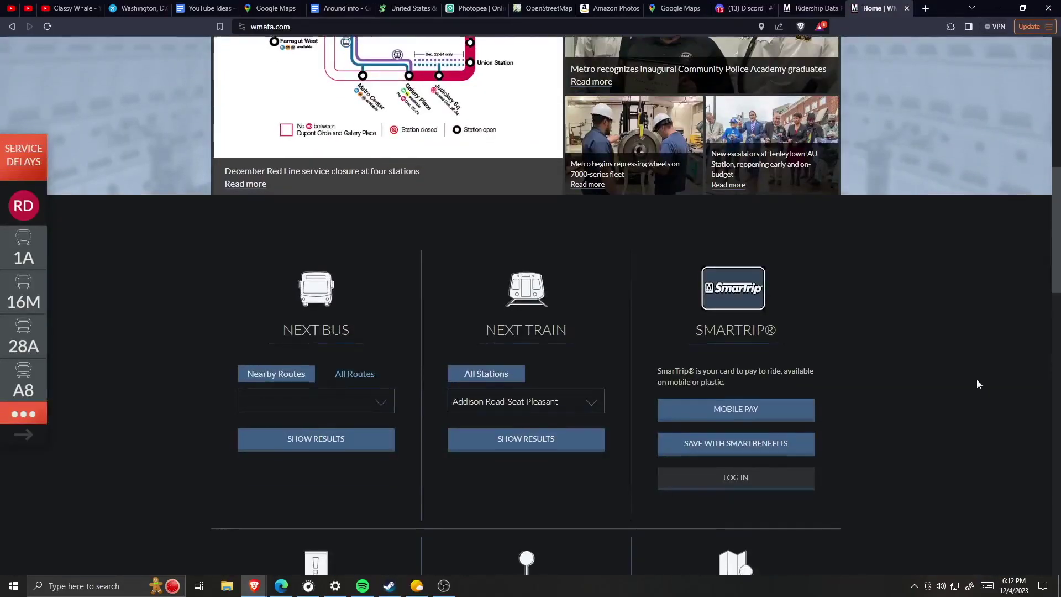
scroll(977, 387, up, 12)
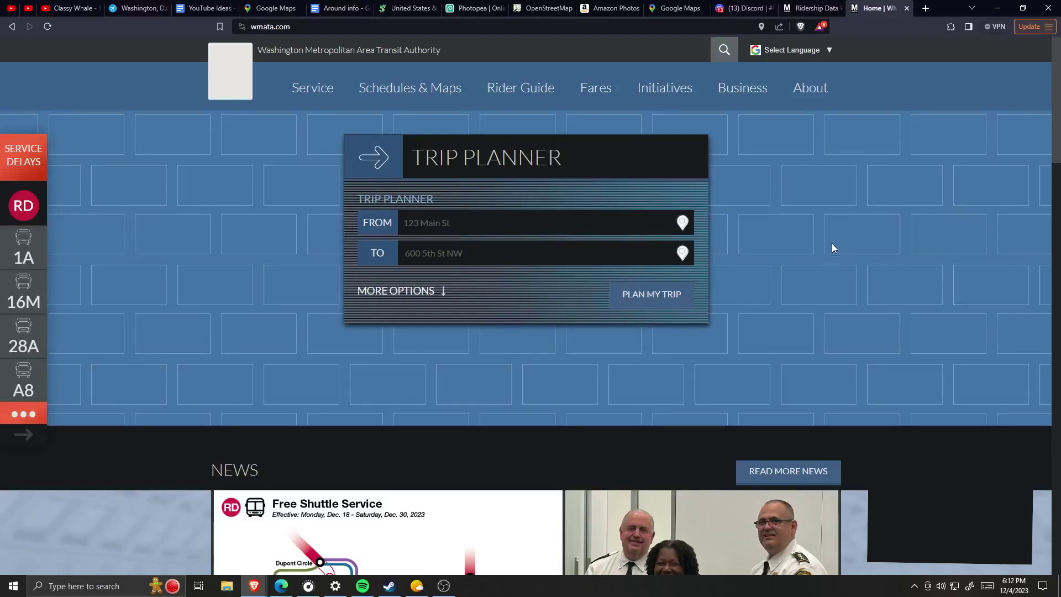
click(25, 210)
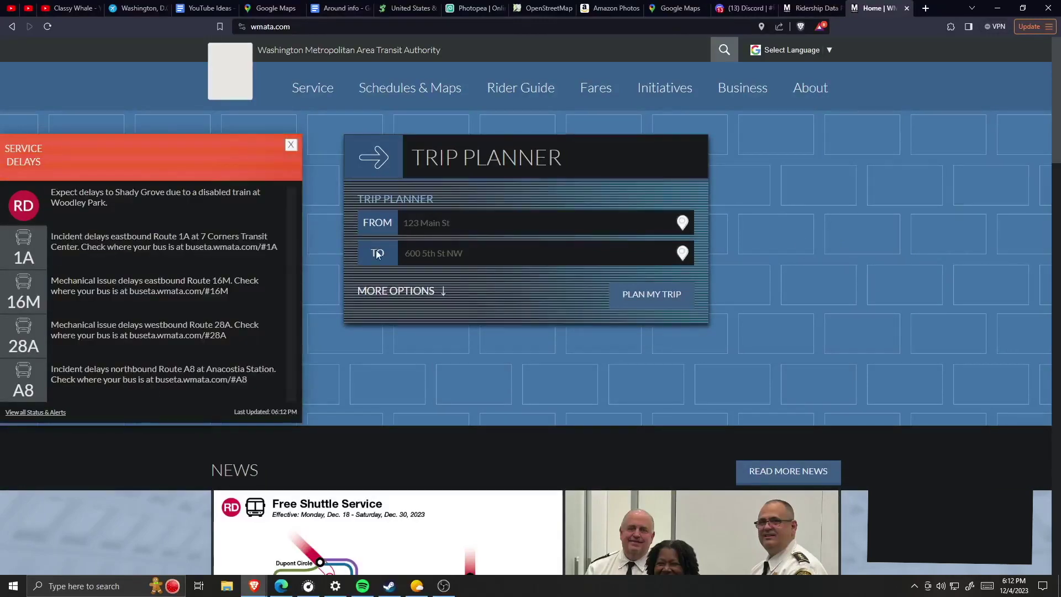